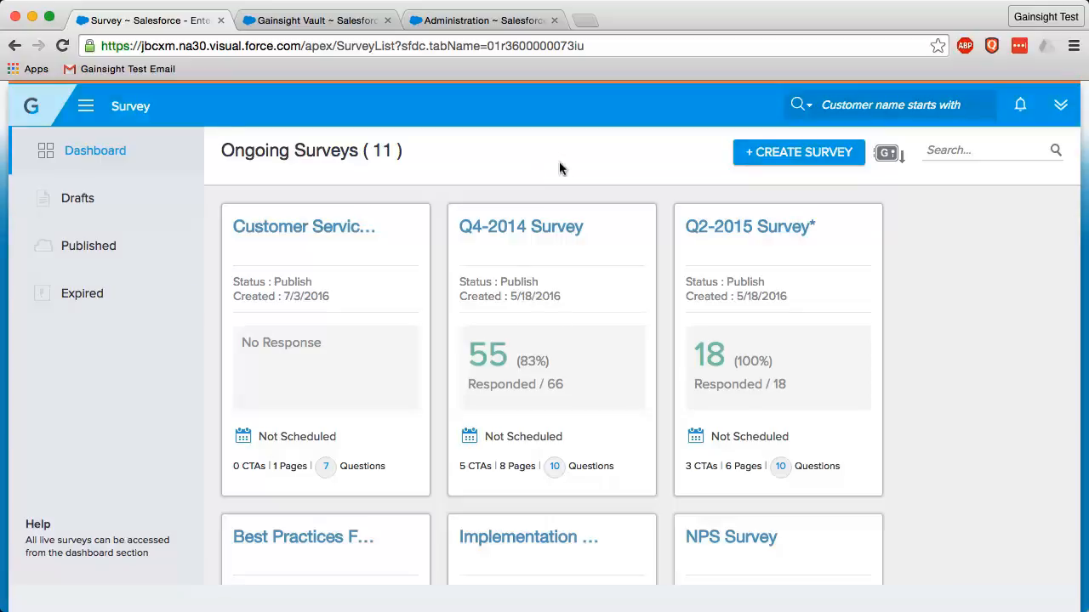
left_click(88, 108)
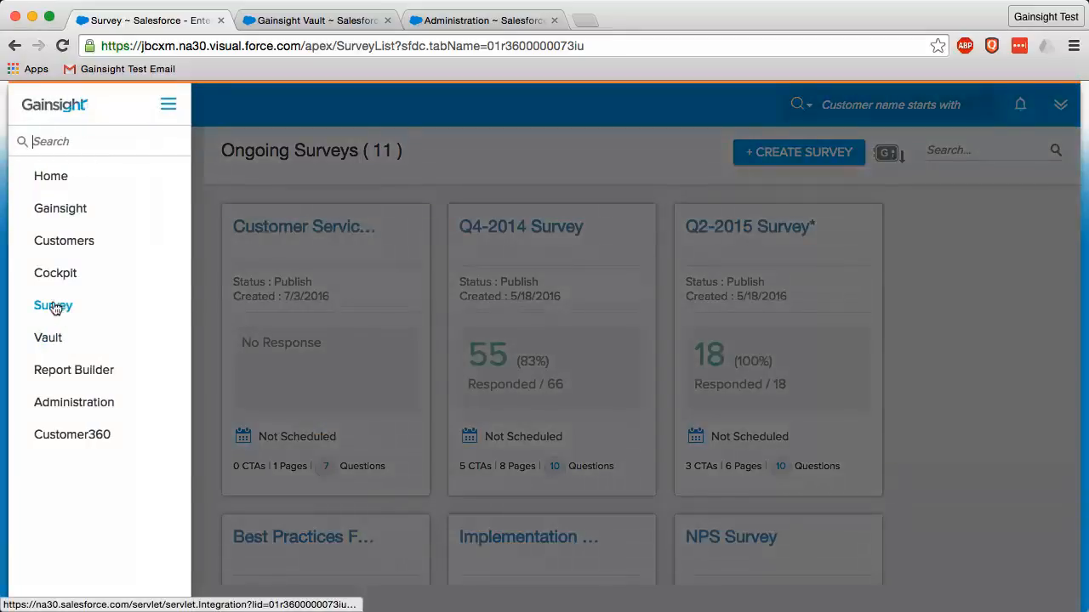
left_click(544, 144)
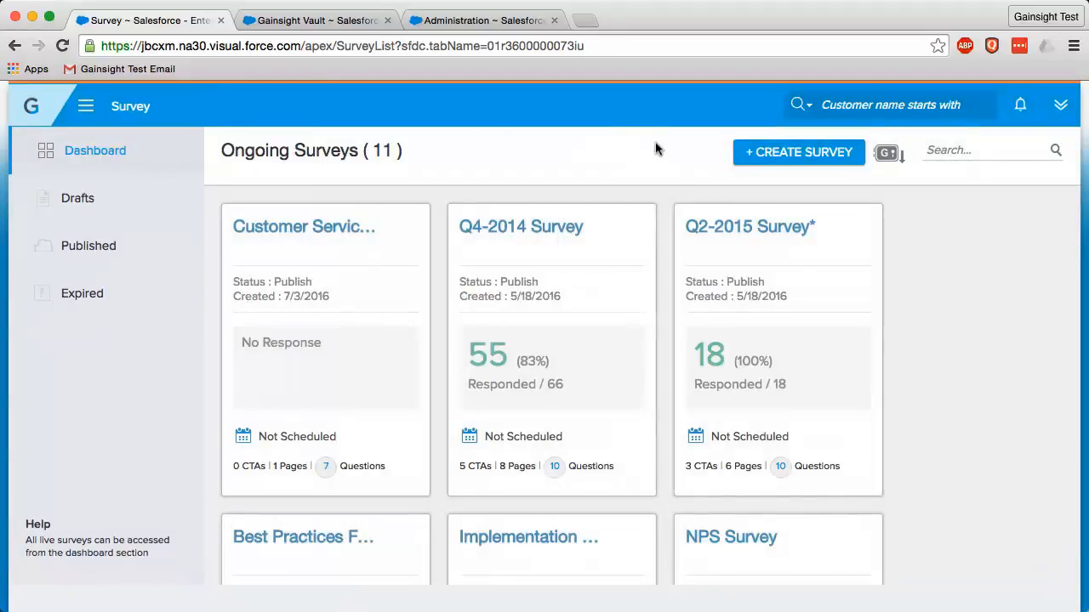
View the pre-built survey choices for creating a survey, then cancel without creating one
left_click(818, 156)
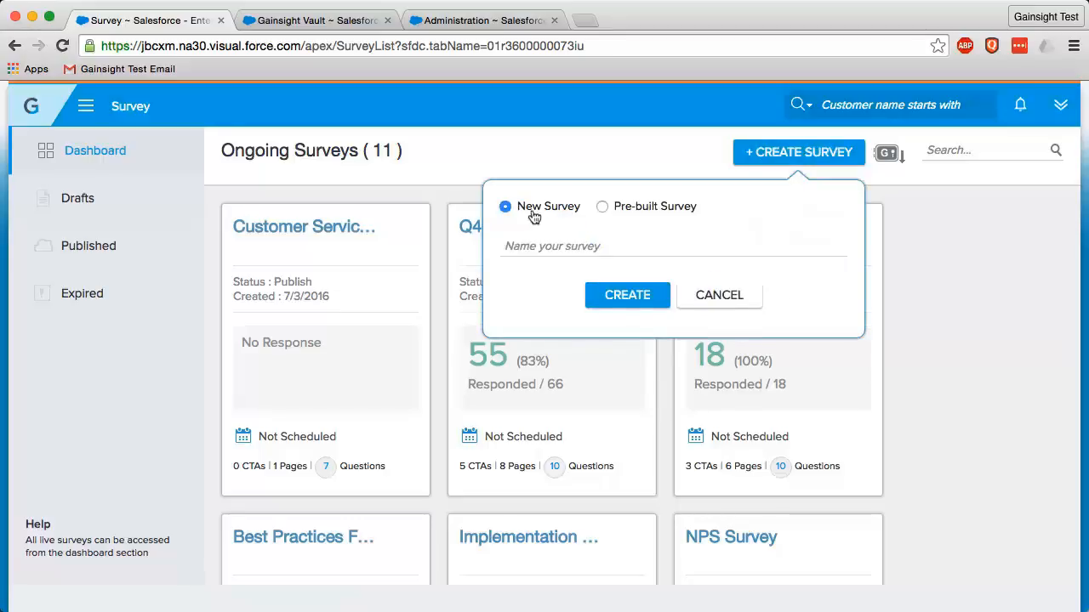
left_click(603, 207)
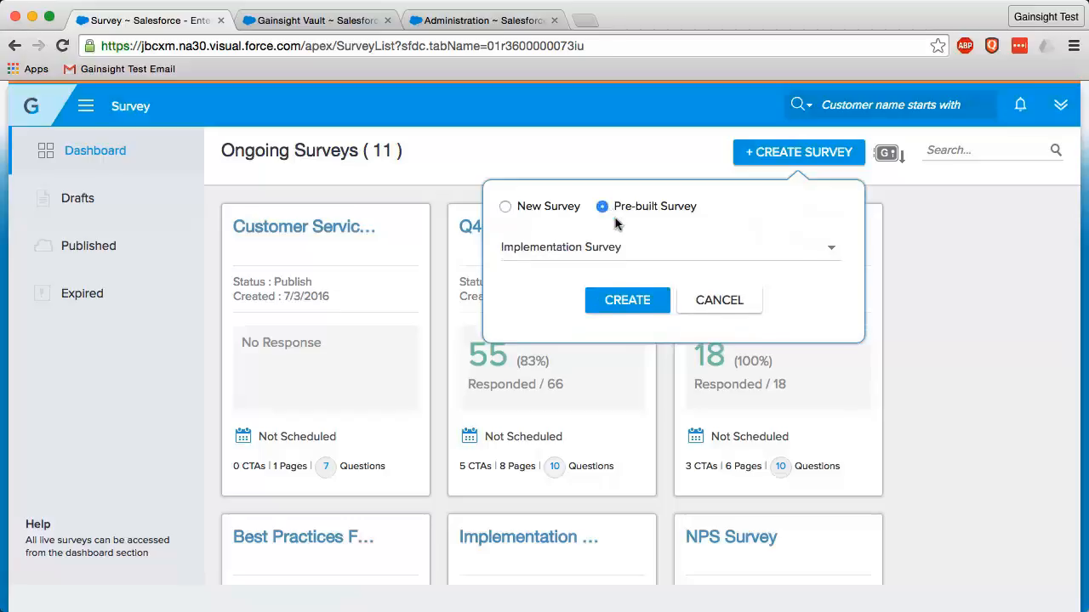
left_click(832, 245)
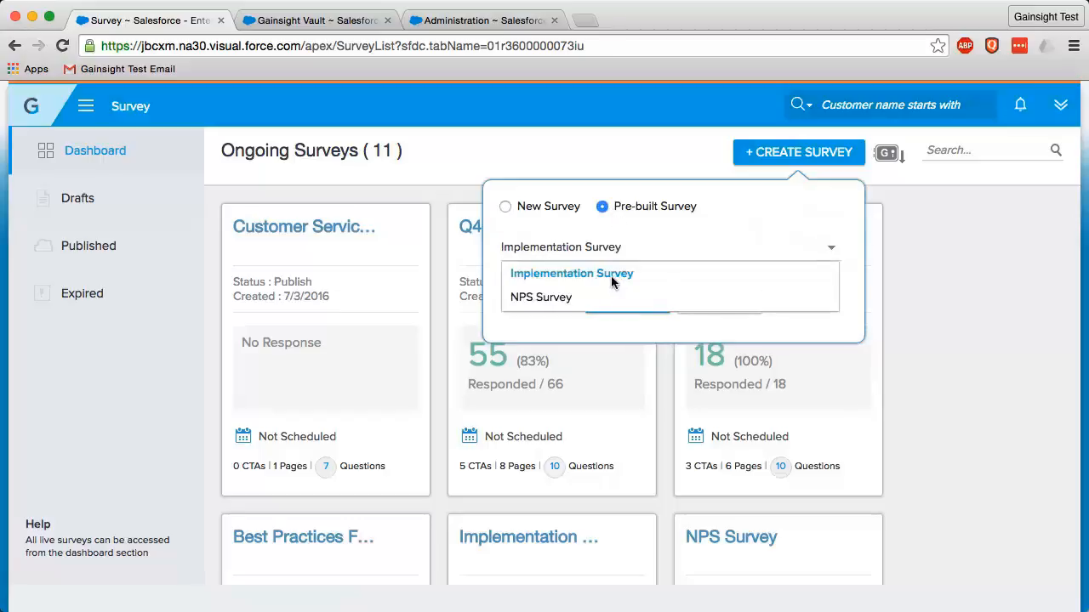
left_click(792, 243)
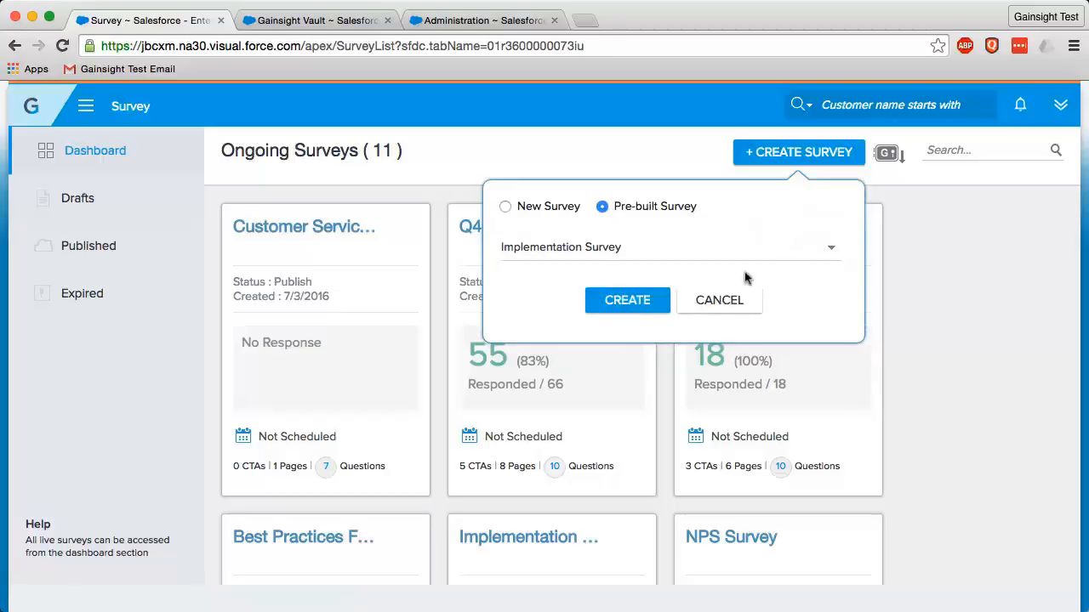
left_click(722, 302)
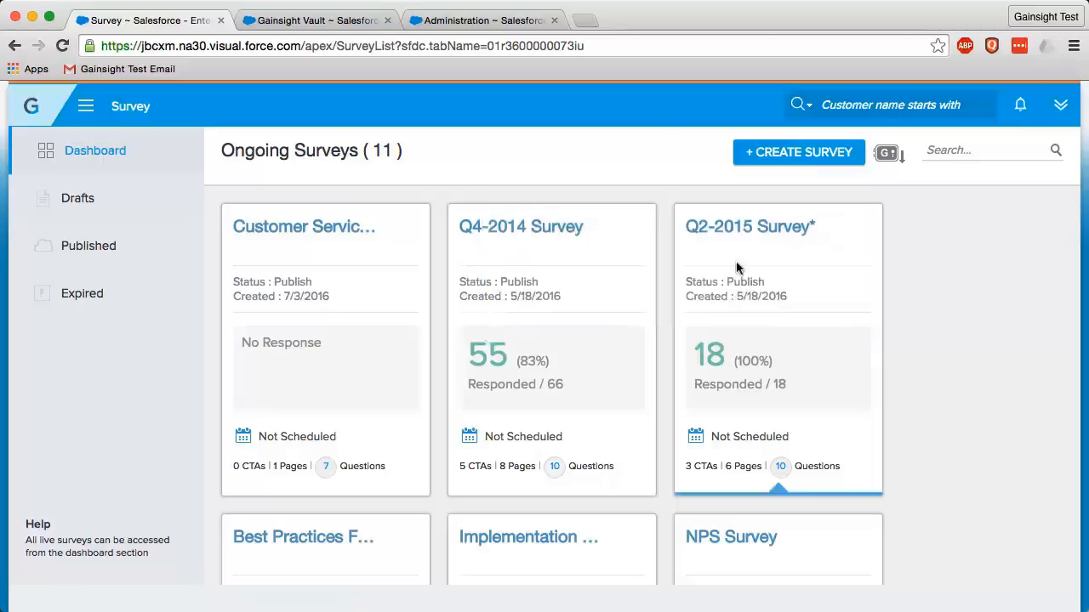
Switch to the Gainsight Vault and preview the Customer Service Feedback Survey's questions, closing the preview without downloading
left_click(889, 154)
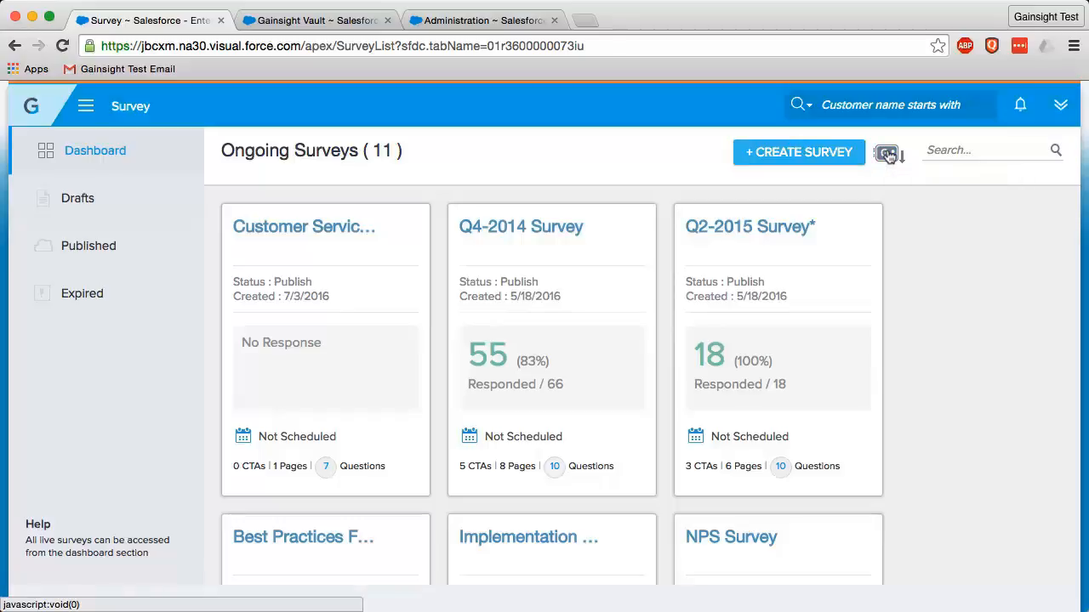
left_click(319, 18)
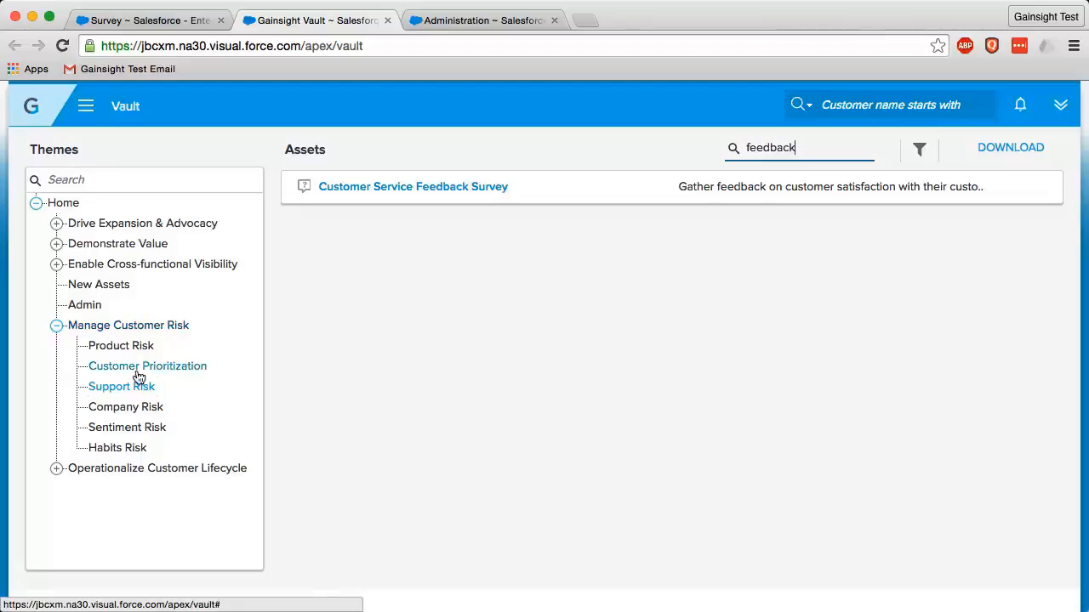
left_click(465, 189)
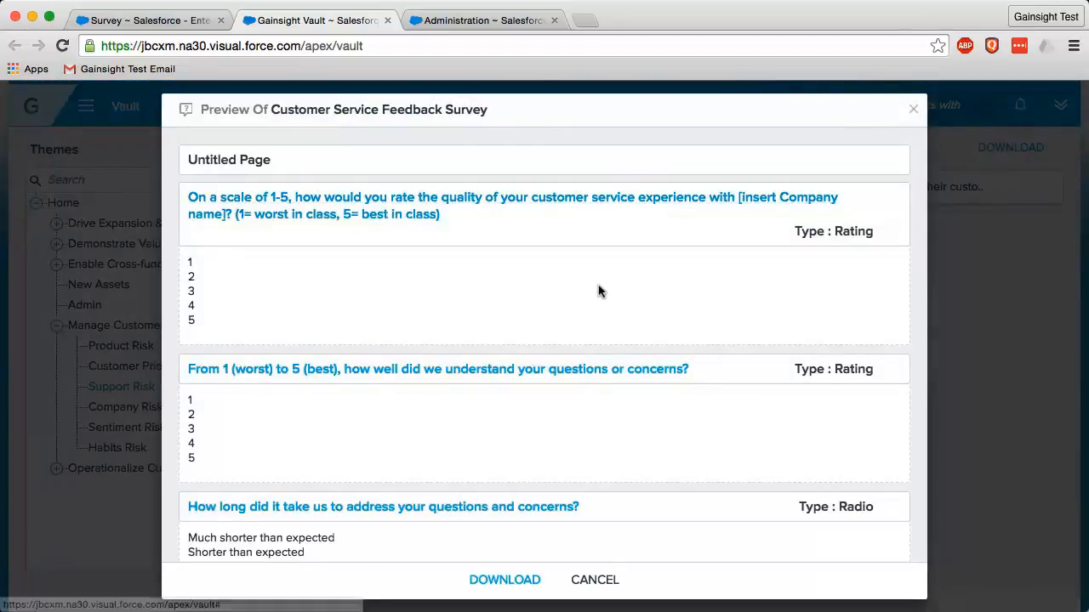
scroll(603, 449, "down", 5)
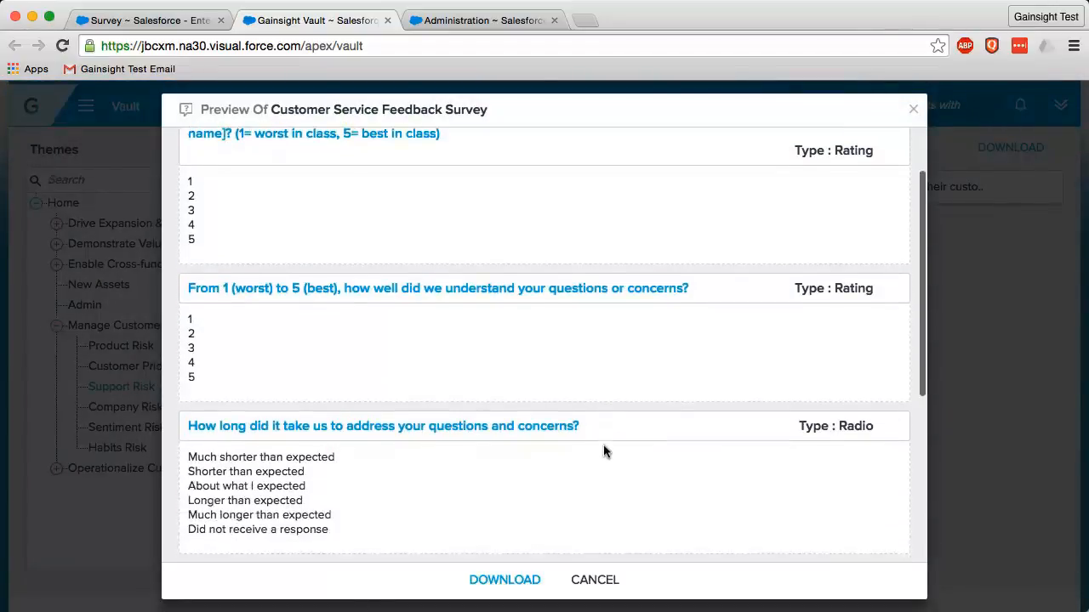
scroll(604, 451, "down", 5)
scroll(603, 451, "up", 5)
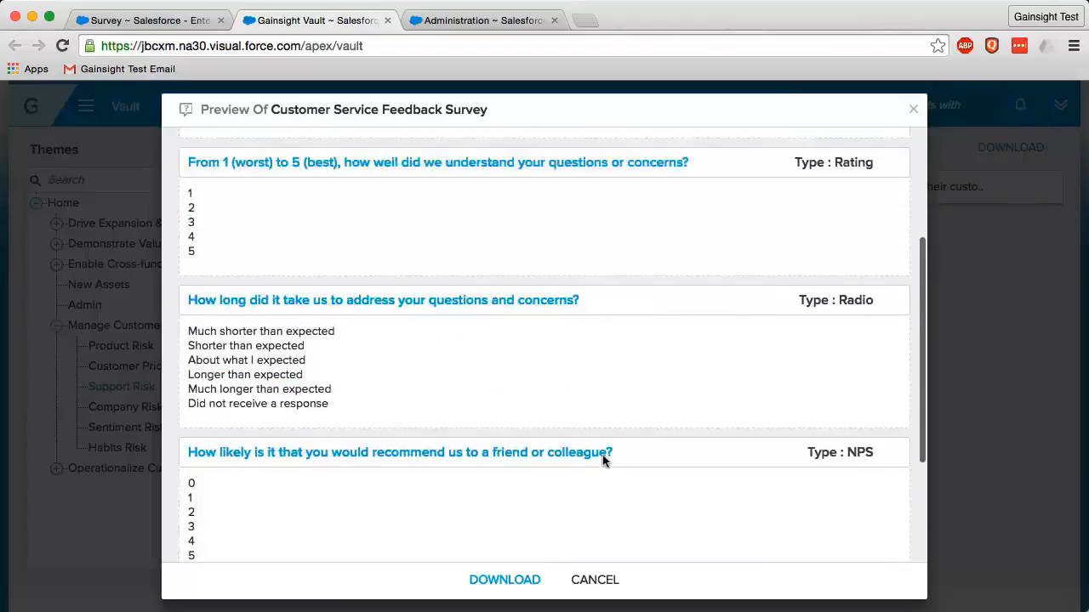
left_click(598, 583)
Return to the ongoing surveys and open the properties of the Customer Service Feedback Survey
left_click(162, 20)
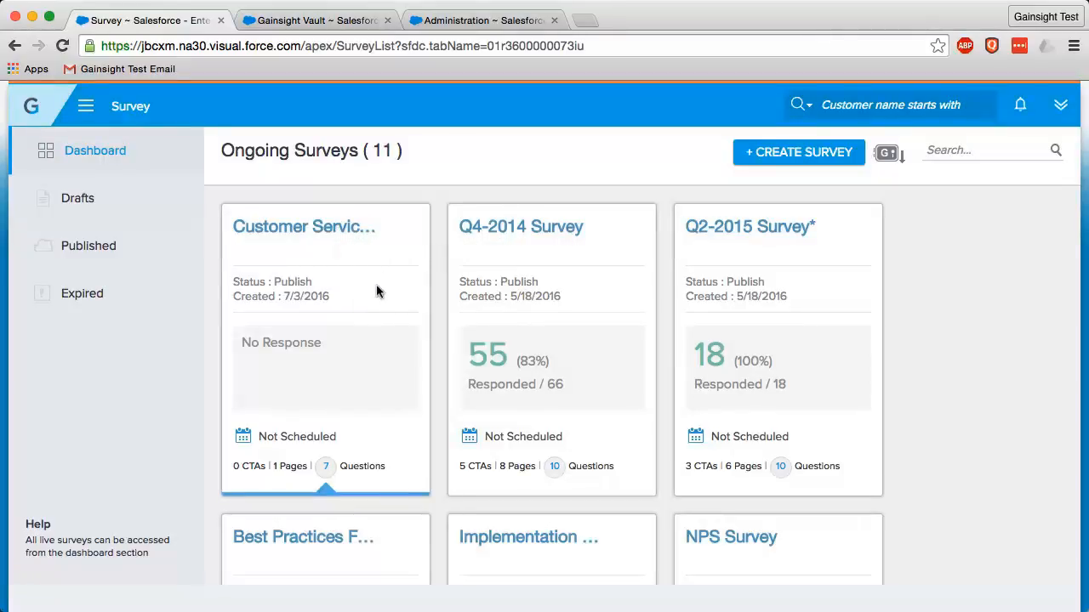
left_click(387, 228)
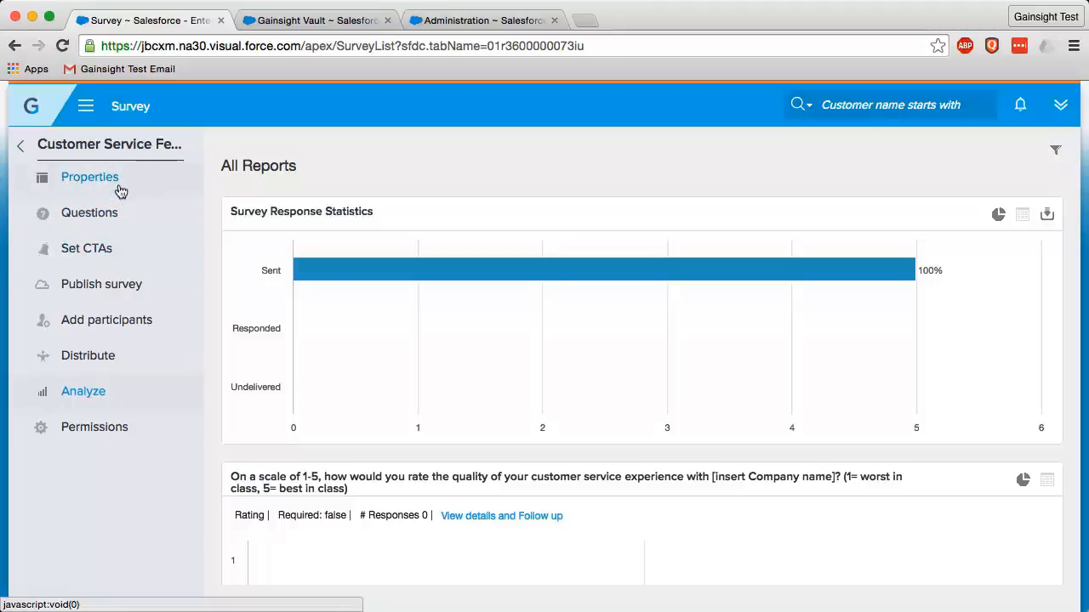
left_click(120, 189)
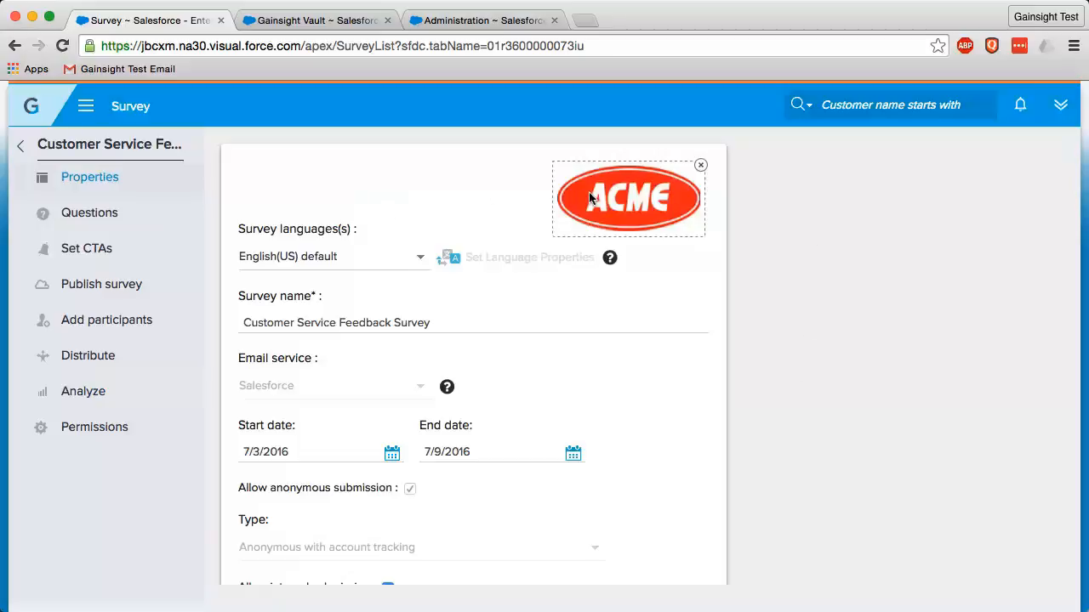
Remove the survey's current logo and insert the existing ACME image download.png as its logo
left_click(700, 165)
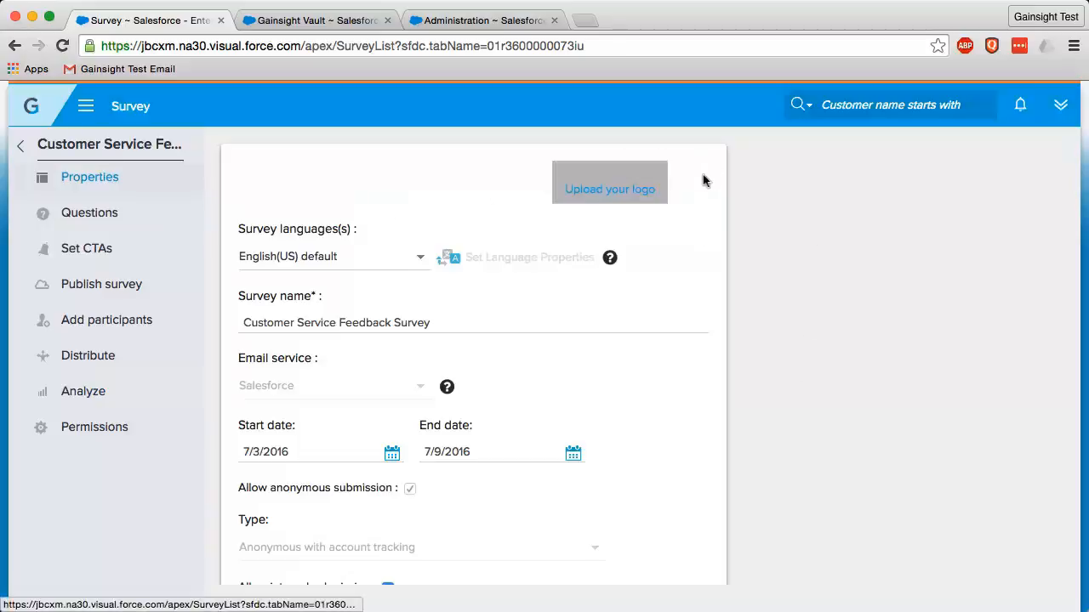
left_click(651, 187)
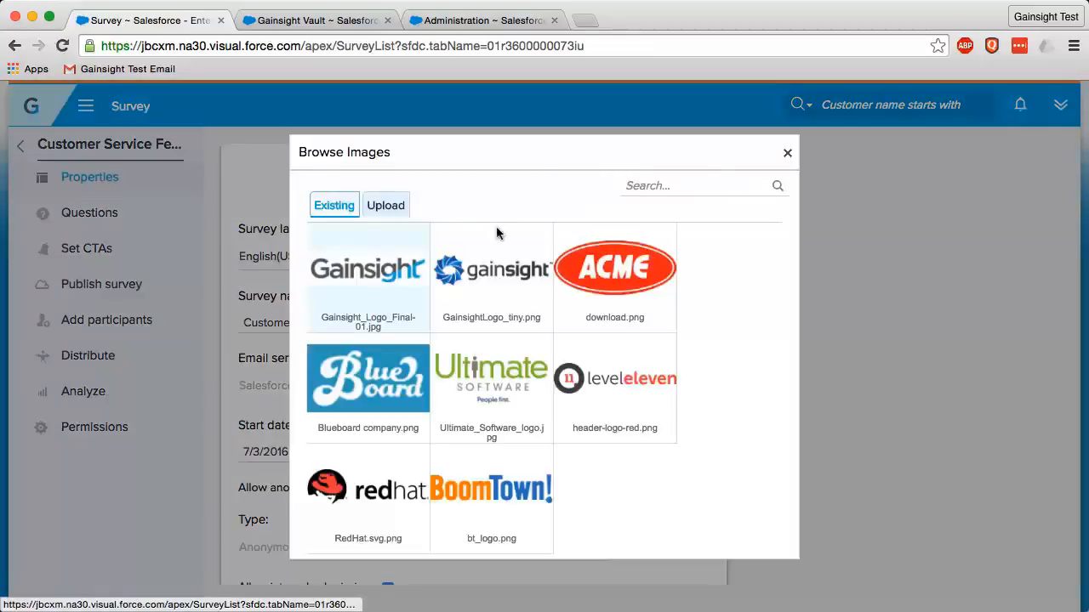
left_click(621, 282)
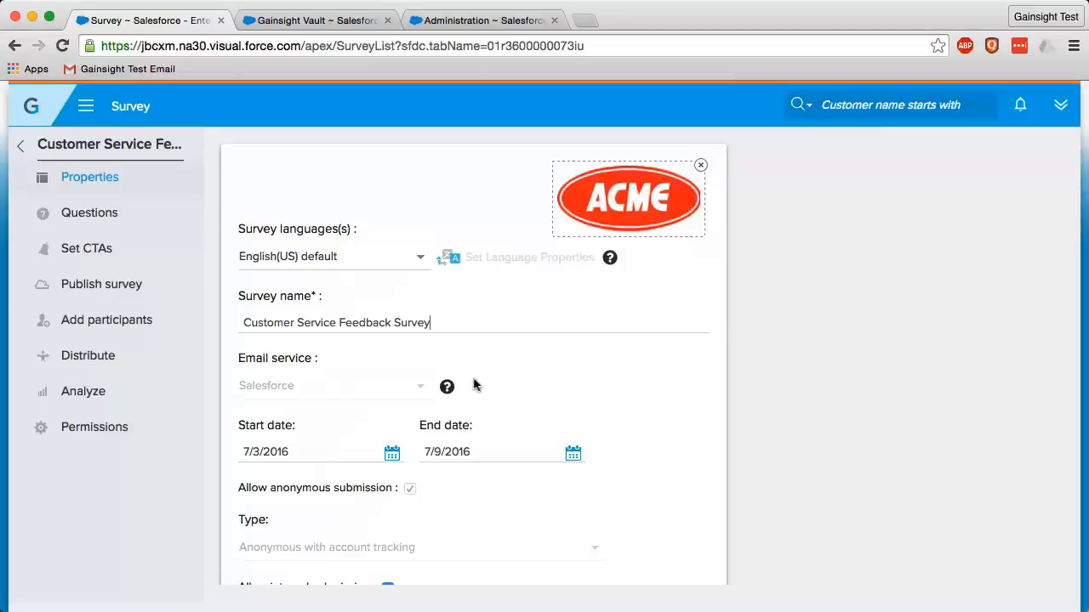
Examine the remaining survey properties, including the dates, submission settings, thank-you options, footer message and background color
scroll(474, 386, "down", 1)
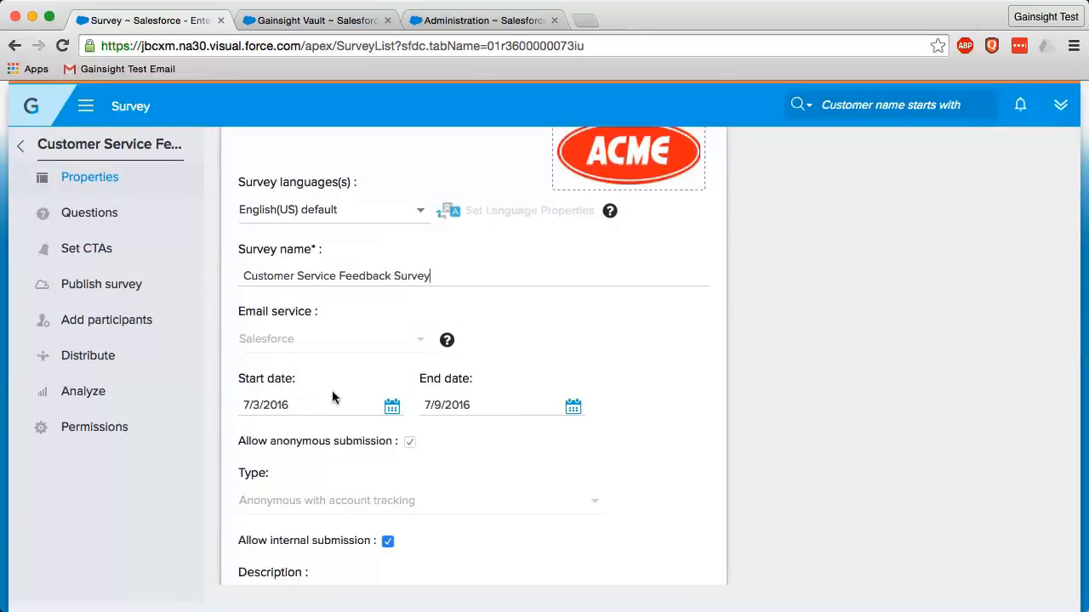
scroll(494, 464, "down", 1)
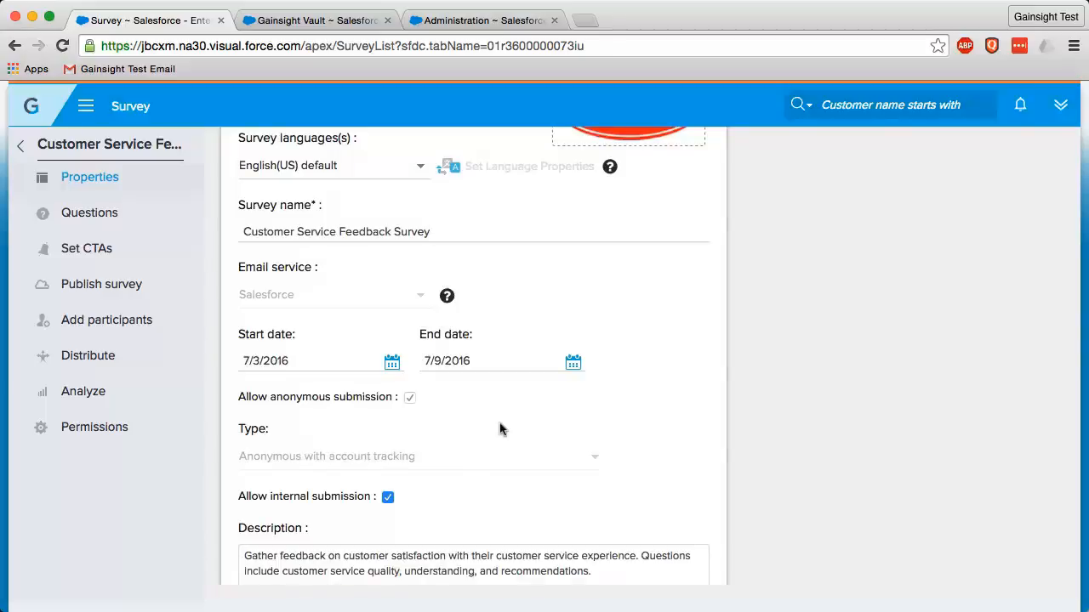
scroll(359, 484, "down", 1)
scroll(359, 485, "down", 3)
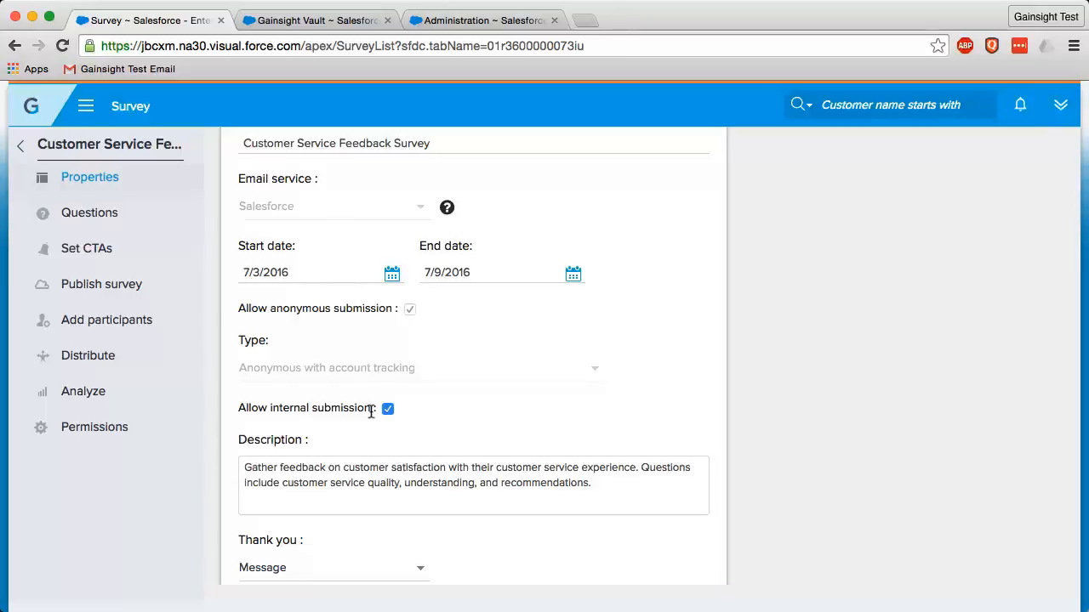
scroll(553, 459, "down", 3)
scroll(506, 435, "down", 3)
left_click(420, 338)
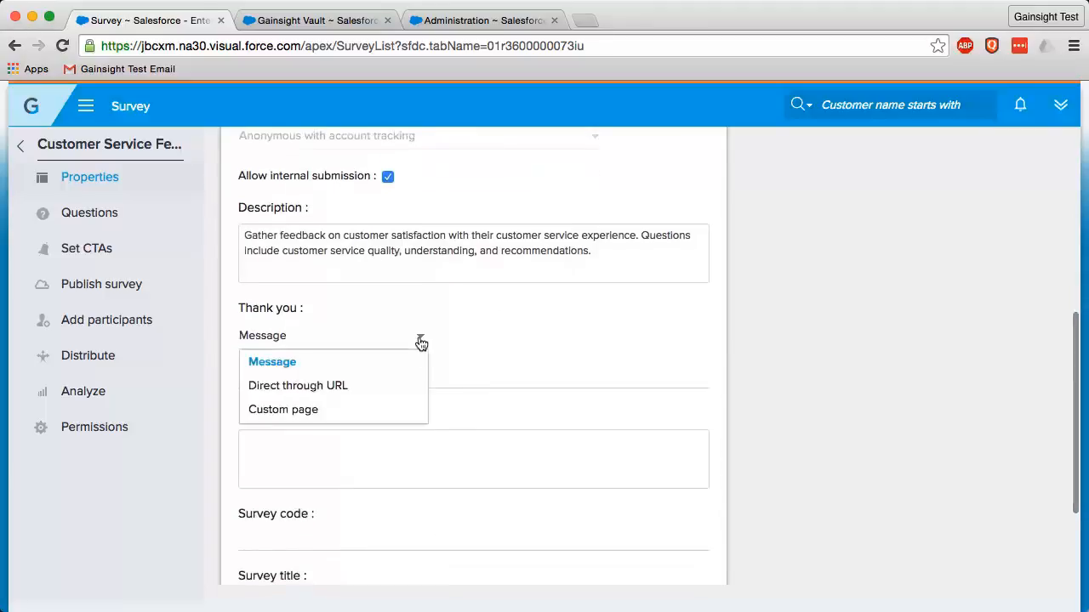
left_click(524, 329)
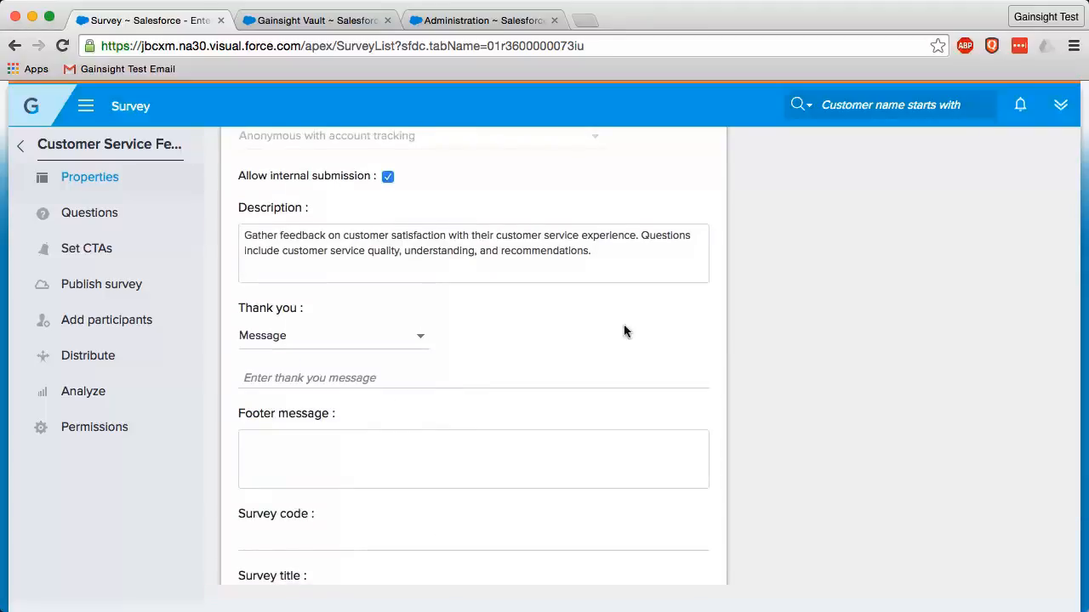
scroll(477, 448, "down", 3)
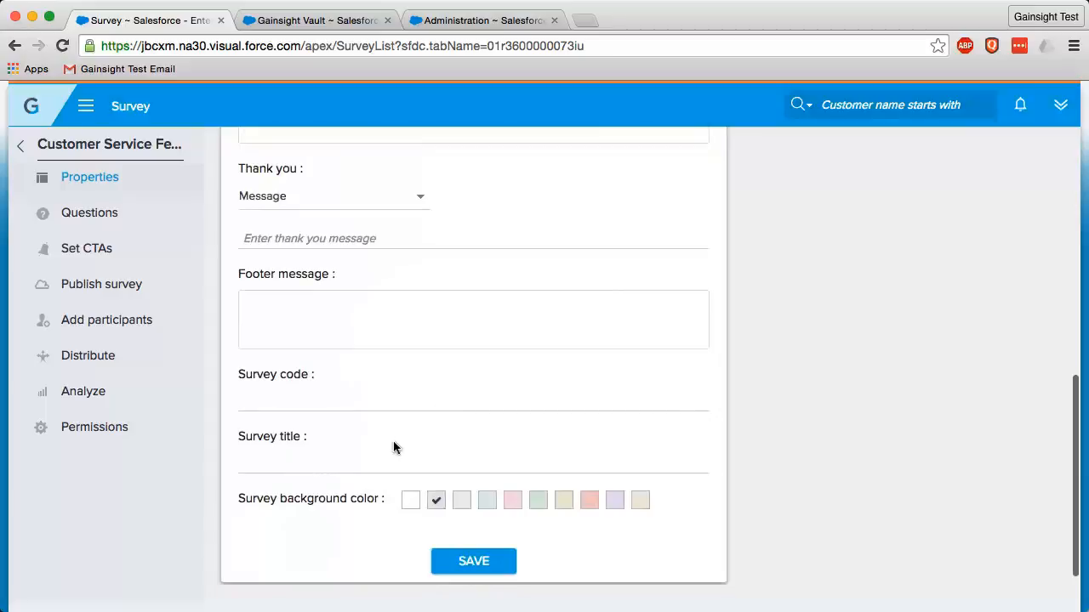
scroll(378, 460, "down", 1)
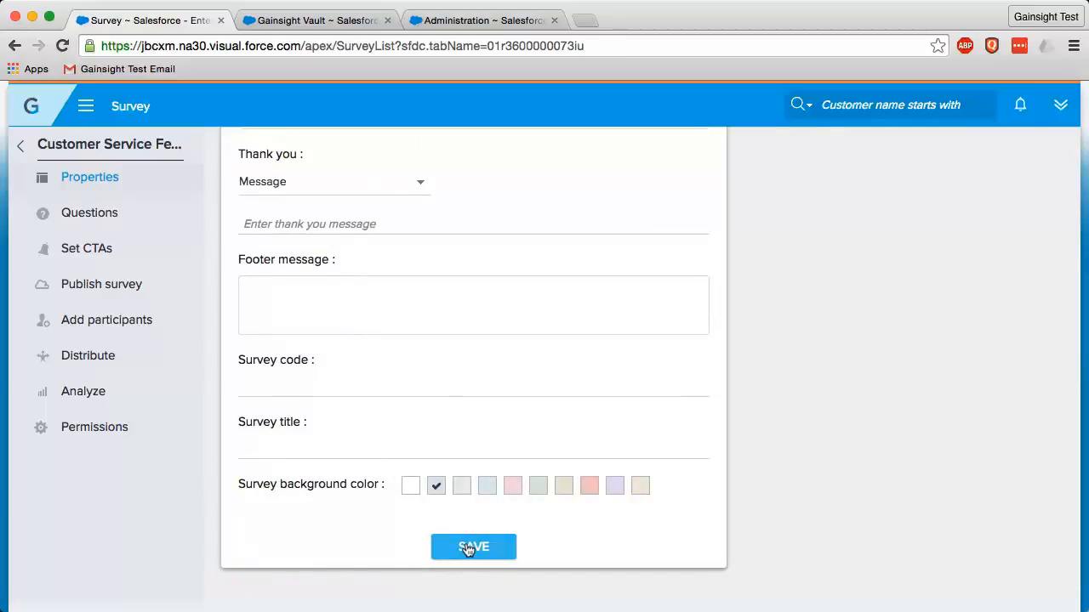
Open the survey's questions, expand question 1 to inspect its type and answer settings, and look over the page's section headers
left_click(106, 215)
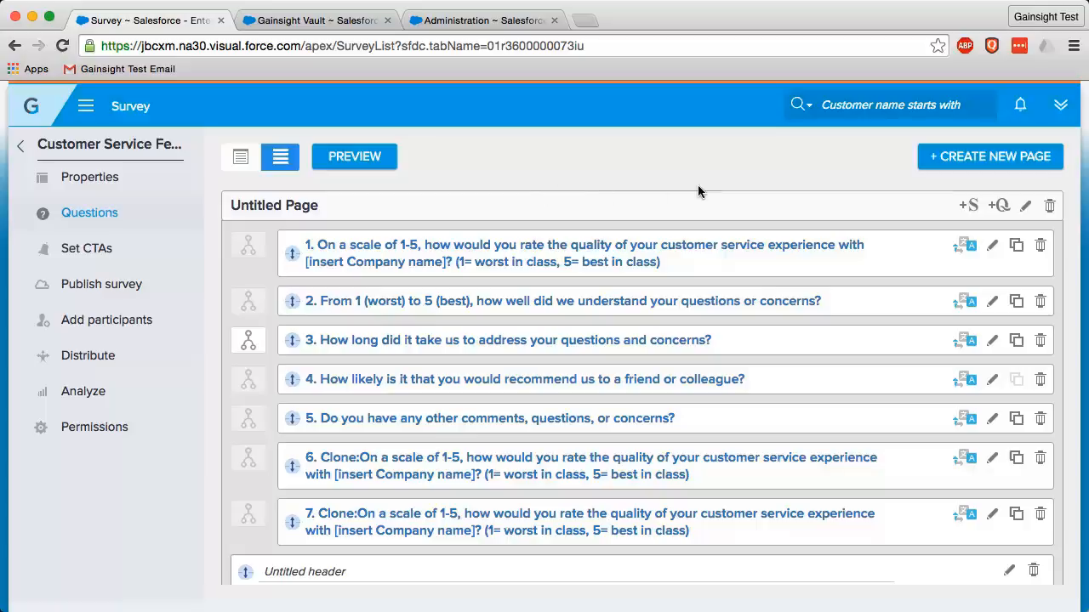
left_click(749, 260)
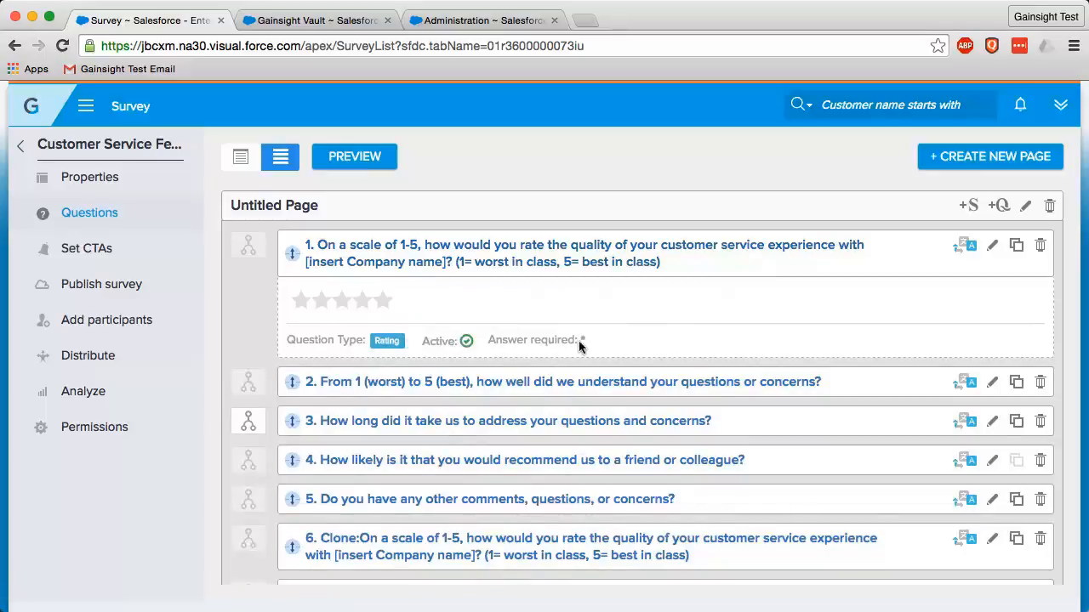
mouse_move(292, 253)
left_mouse_down()
mouse_move(292, 392)
mouse_move(292, 245)
left_mouse_up()
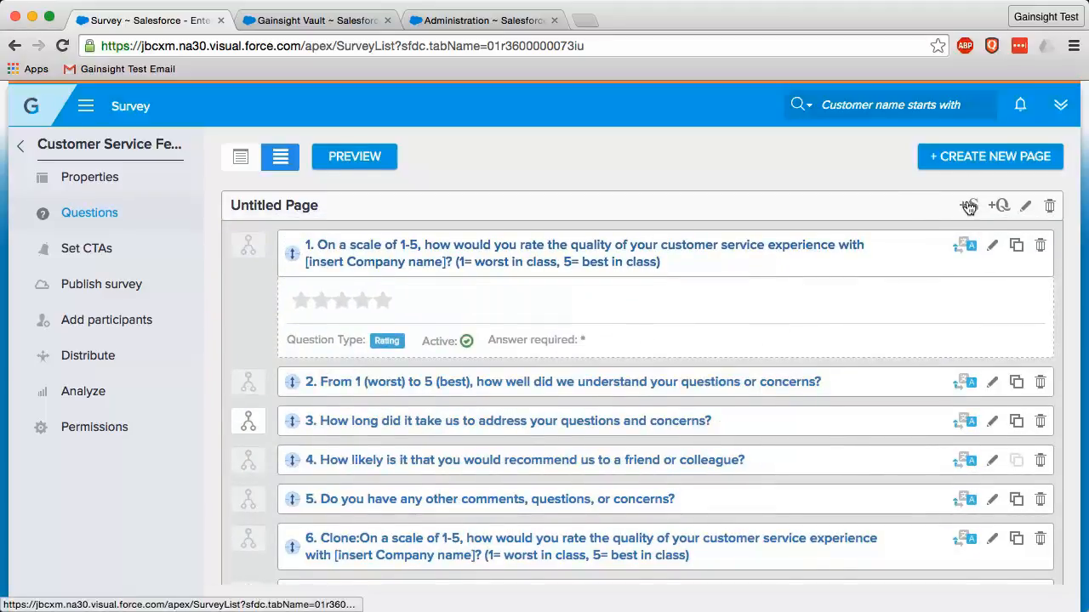
scroll(970, 204, "down", 4)
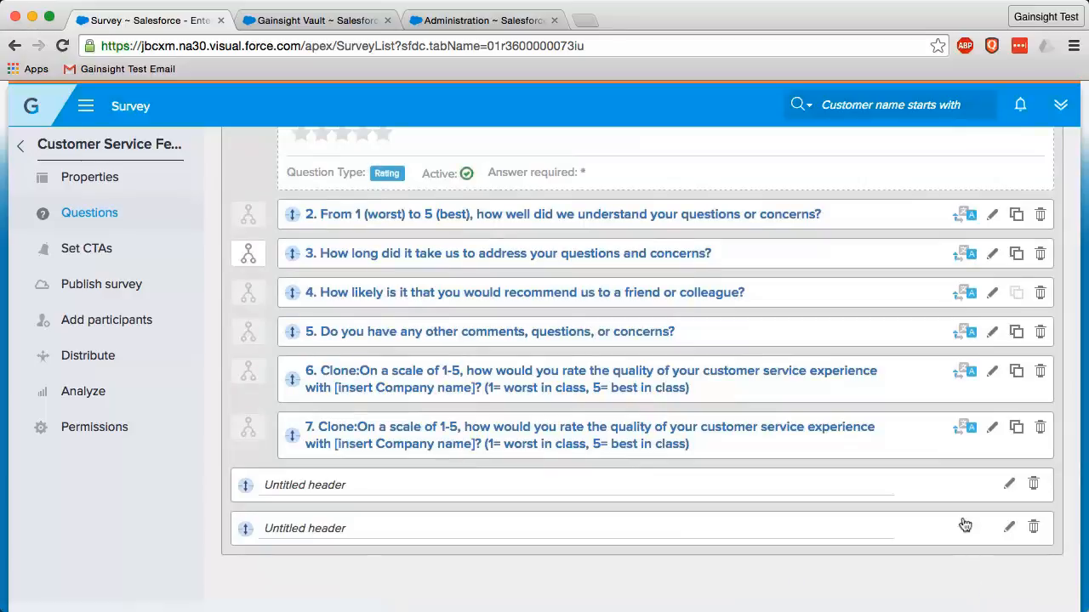
scroll(907, 382, "up", 4)
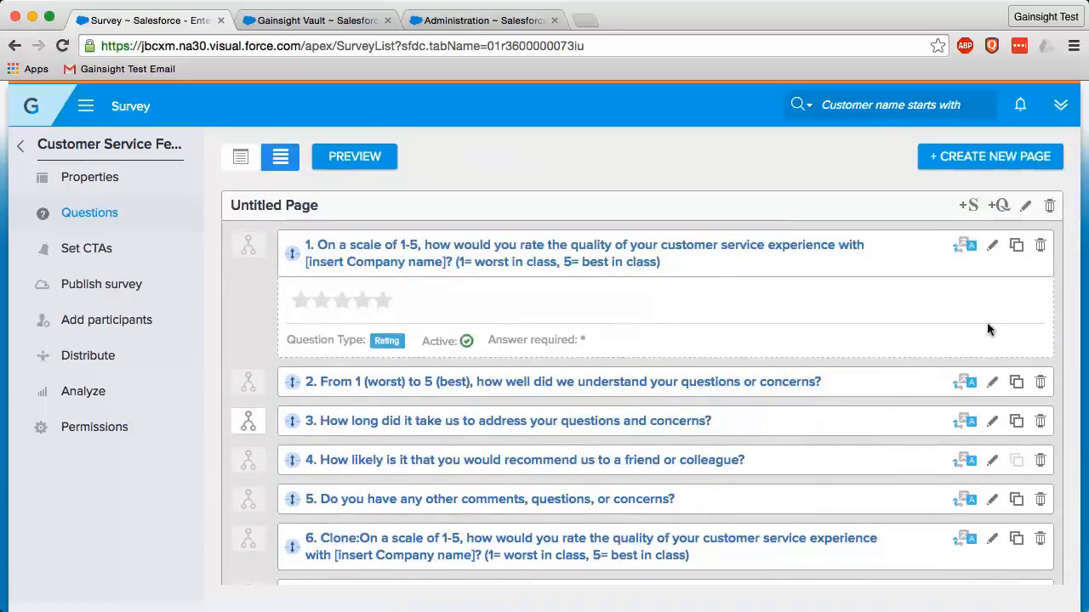
View the Untitled Page's name dialog, close it without renaming the page, and look over the question list
left_click(1001, 206)
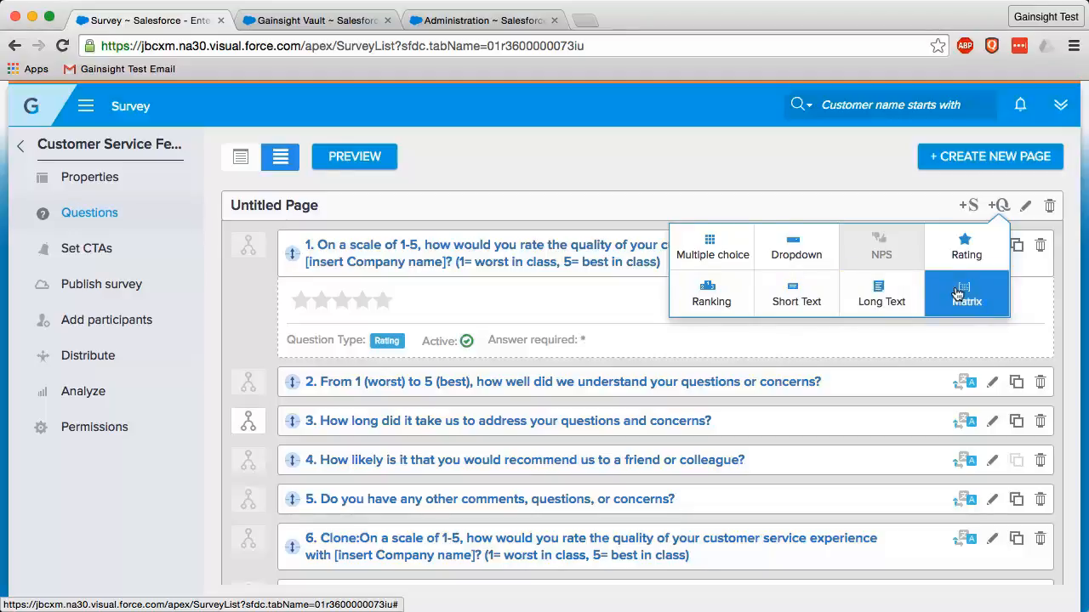
left_click(1026, 208)
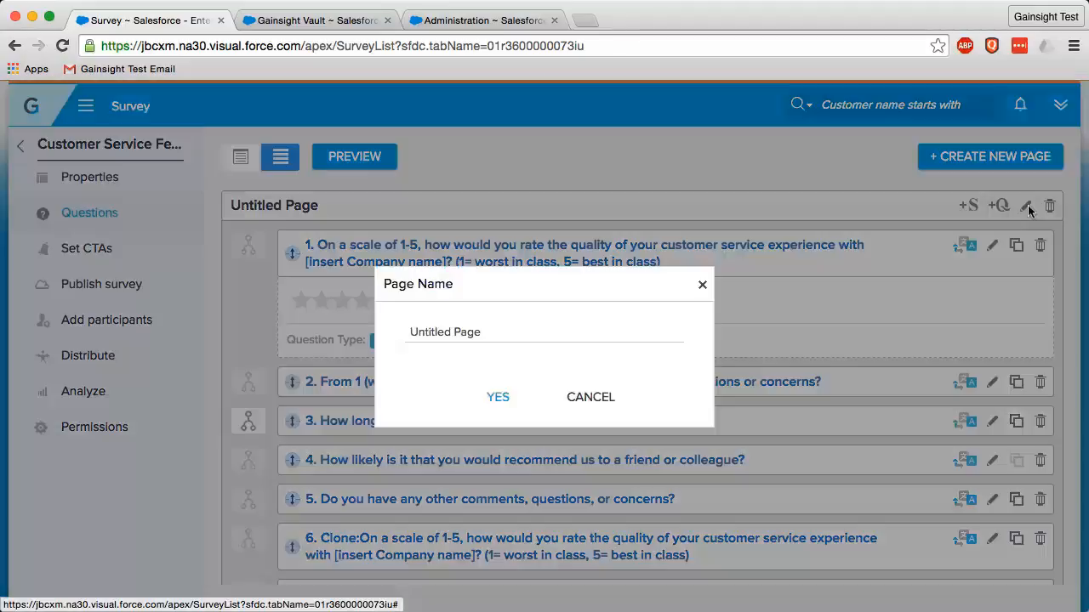
left_click(702, 287)
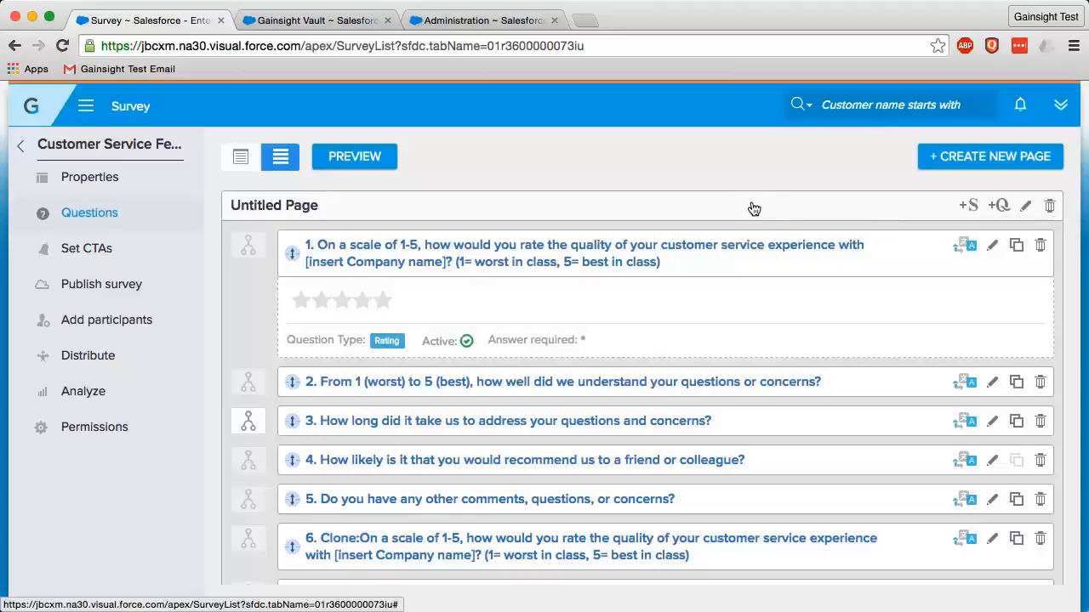
scroll(787, 205, "down", 1)
scroll(787, 205, "down", 1)
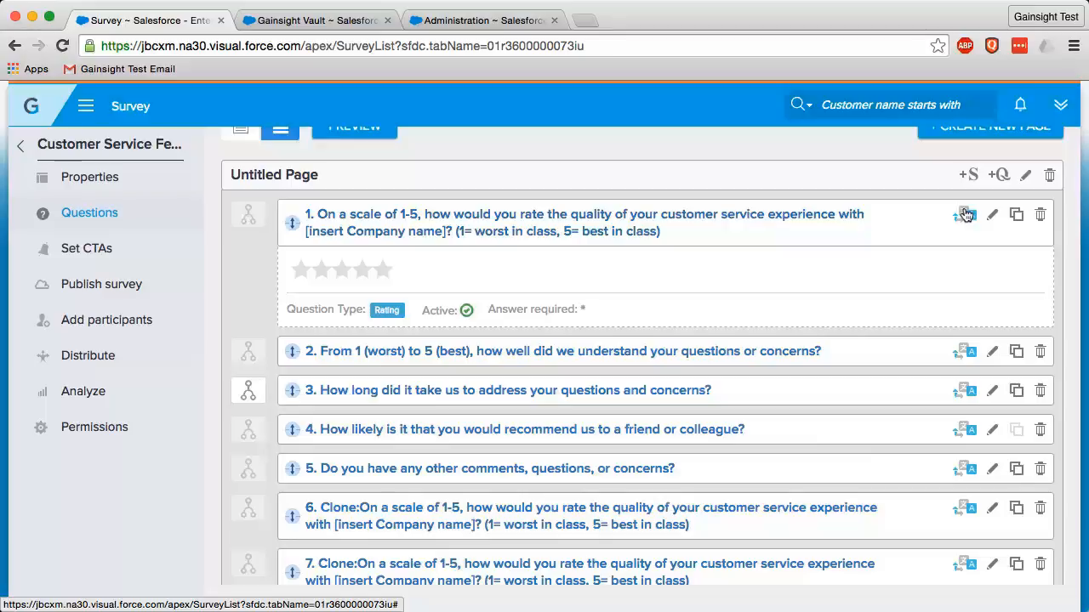
scroll(999, 220, "down", 1)
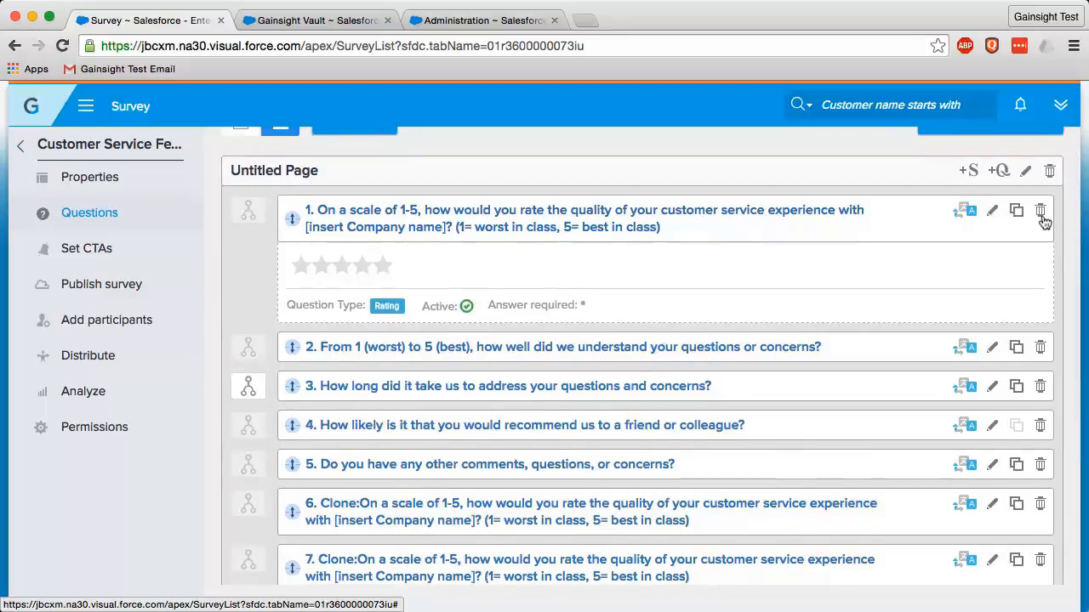
scroll(1042, 222, "down", 1)
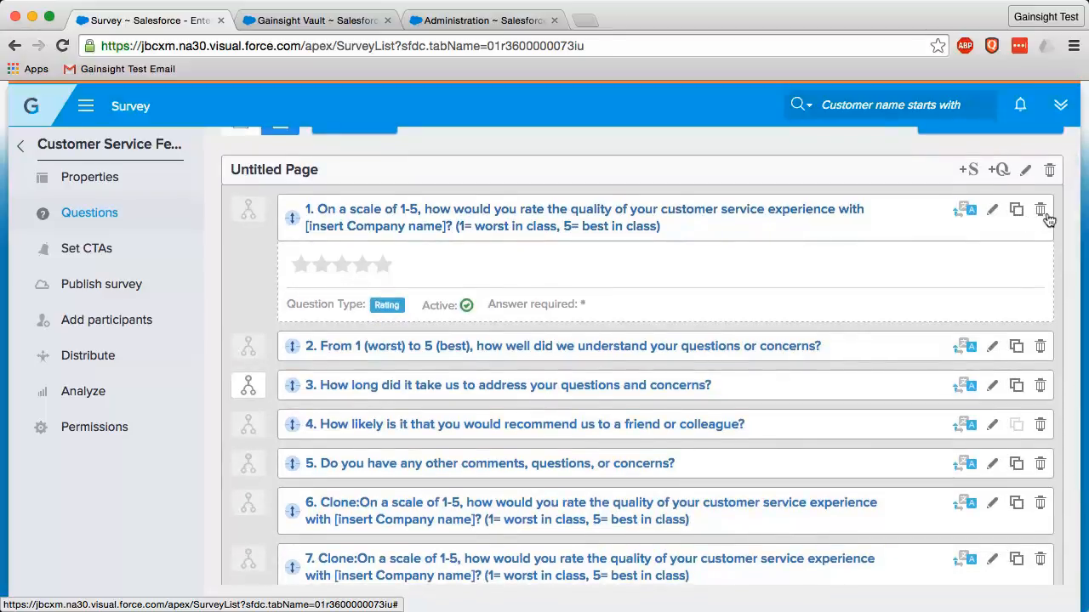
scroll(746, 265, "down", 5)
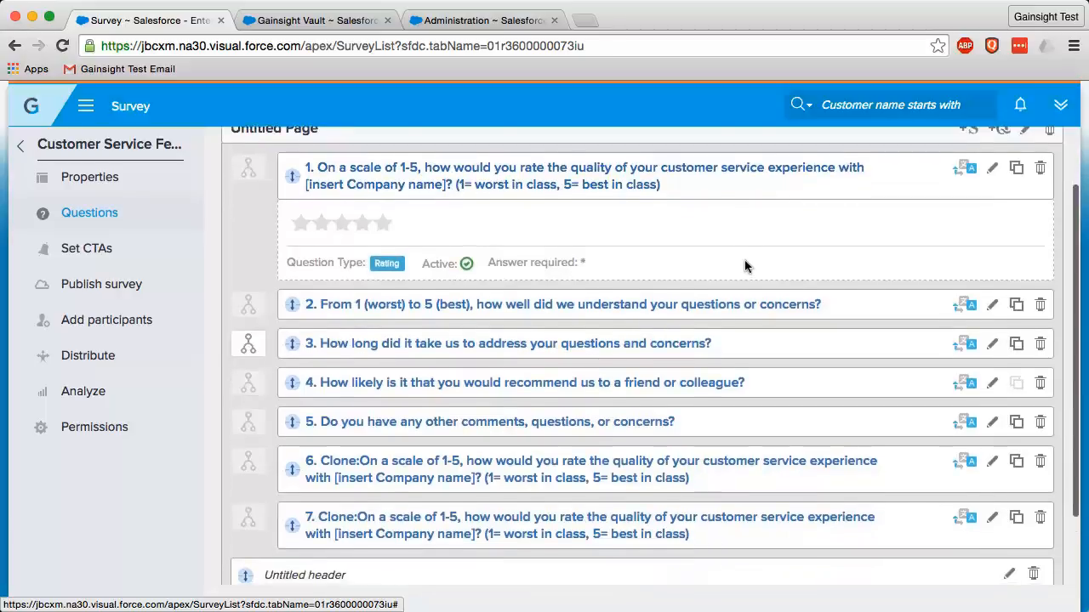
scroll(406, 342, "up", 3)
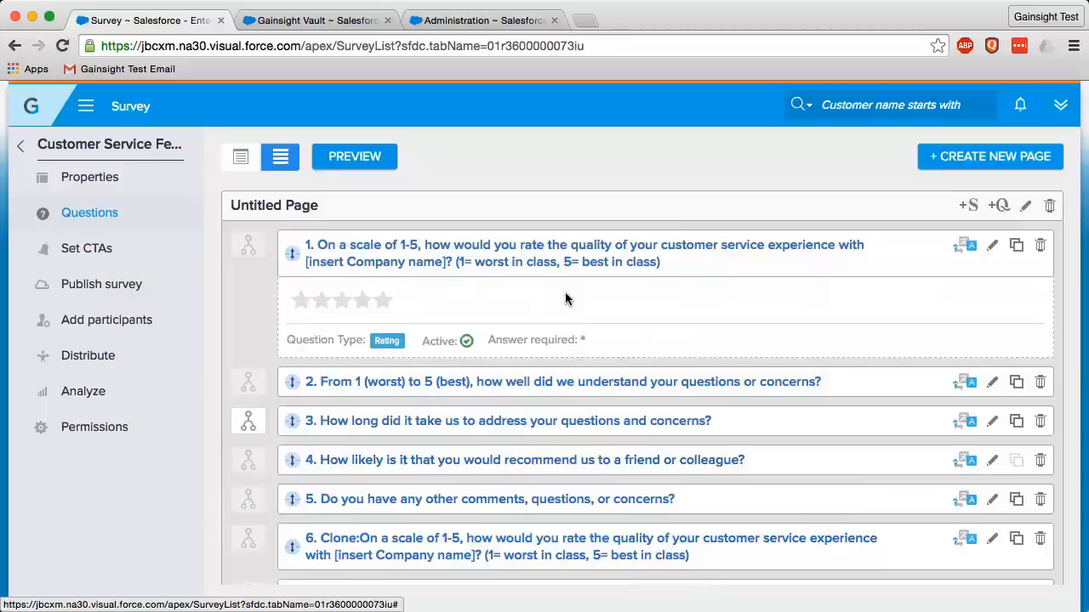
Open the survey's CTA rules, look over a blank new rule's question and action settings, and cancel it
left_click(96, 255)
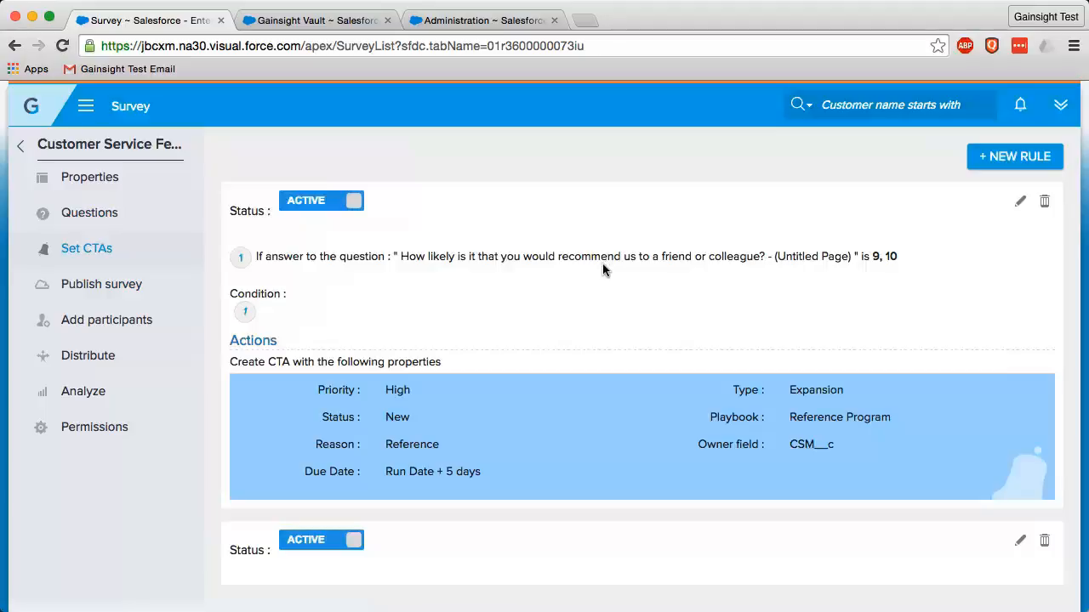
left_click(988, 165)
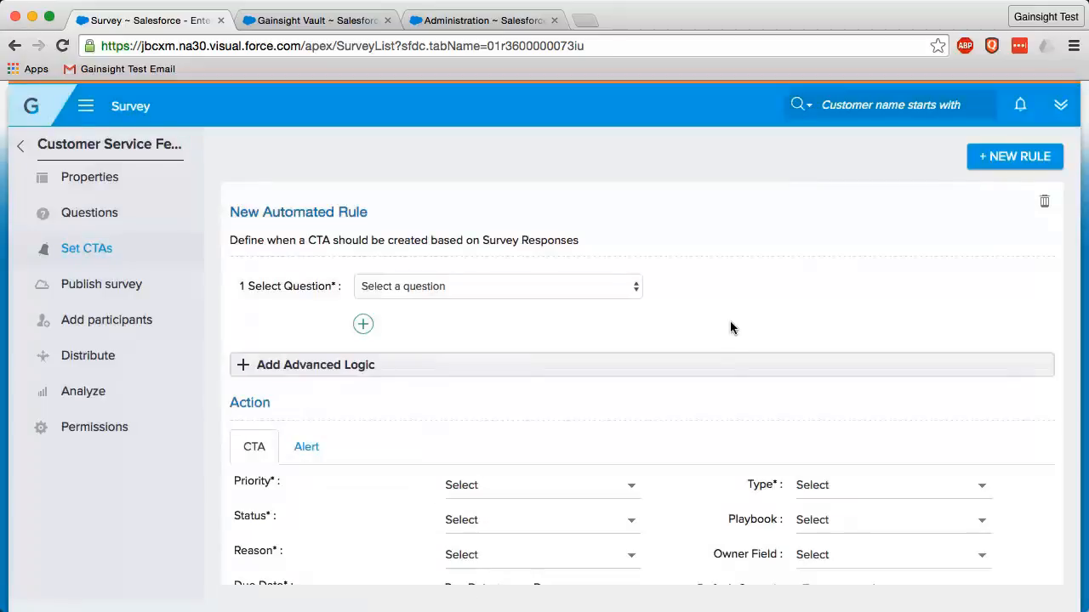
scroll(672, 404, "down", 1)
scroll(666, 401, "down", 3)
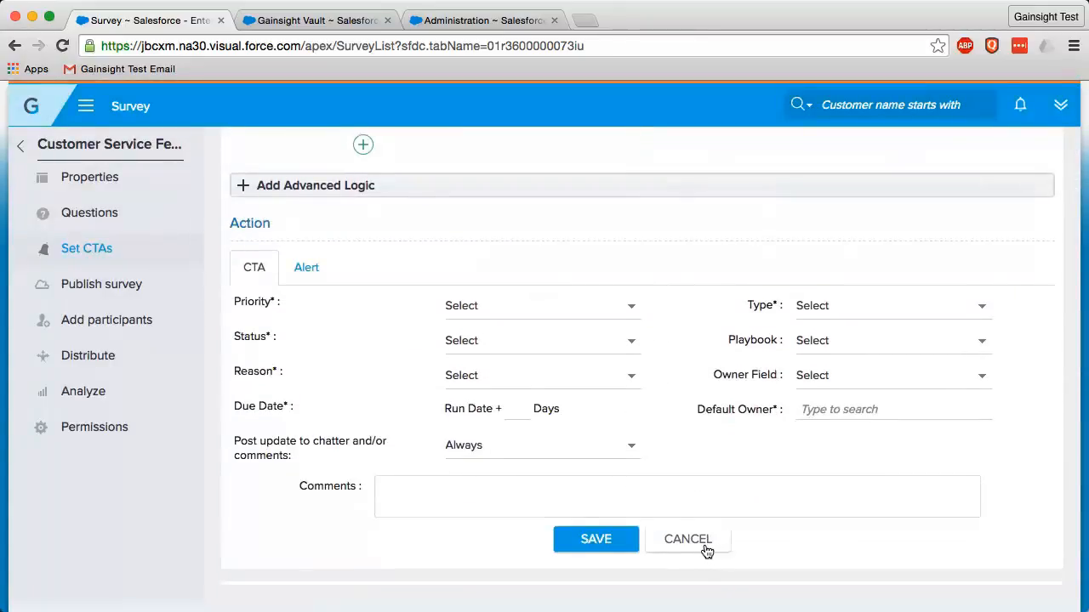
left_click(705, 548)
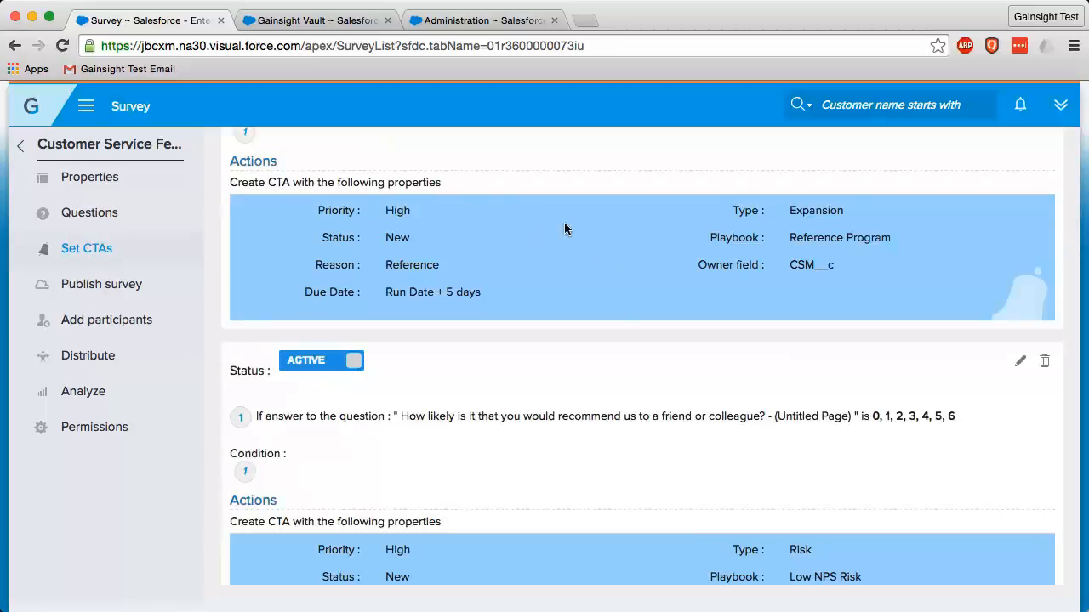
Review the condition and CTA properties of the existing rule for recommendation answers 9 and 10
scroll(554, 264, "up", 3)
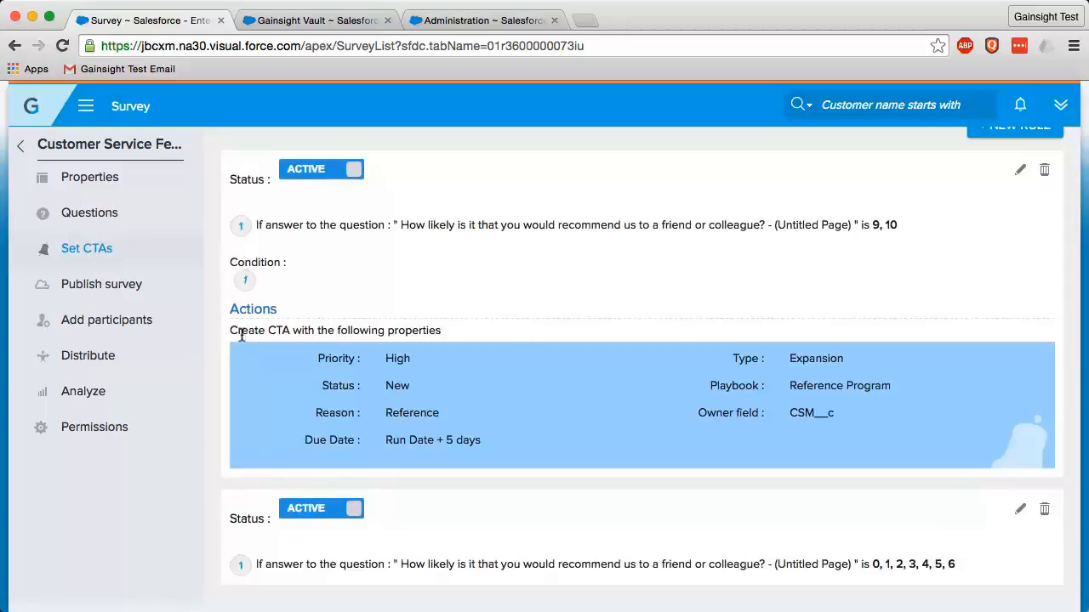
left_click_drag(230, 330, 447, 327)
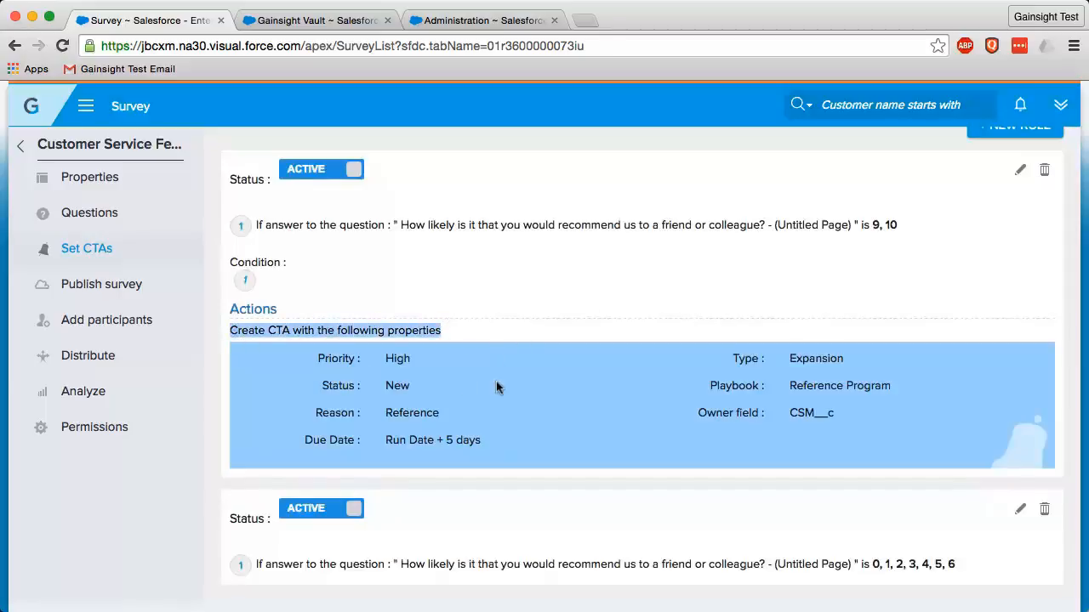
left_click(420, 361)
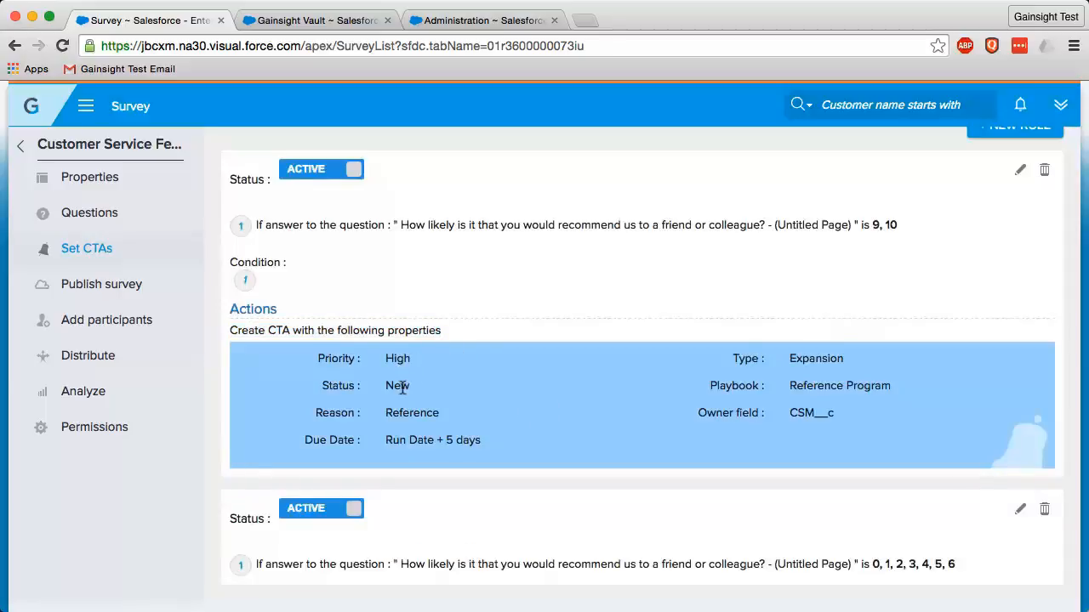
Open the rule for answers 9 and 10 for editing and inspect its available questions, keeping the recommendation question and both answers selected
left_click(1019, 172)
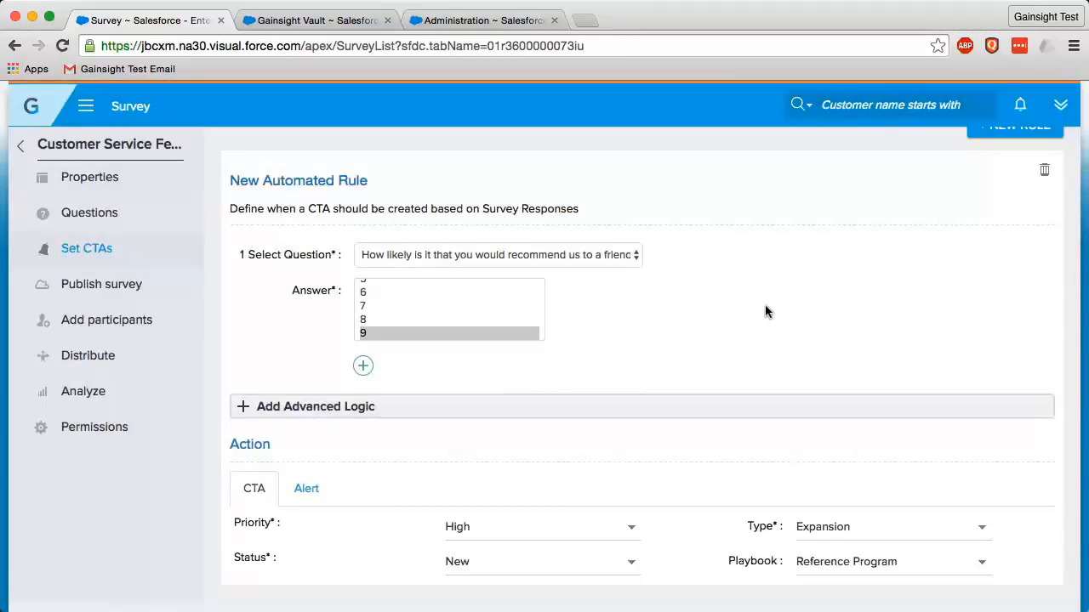
scroll(759, 316, "up", 1)
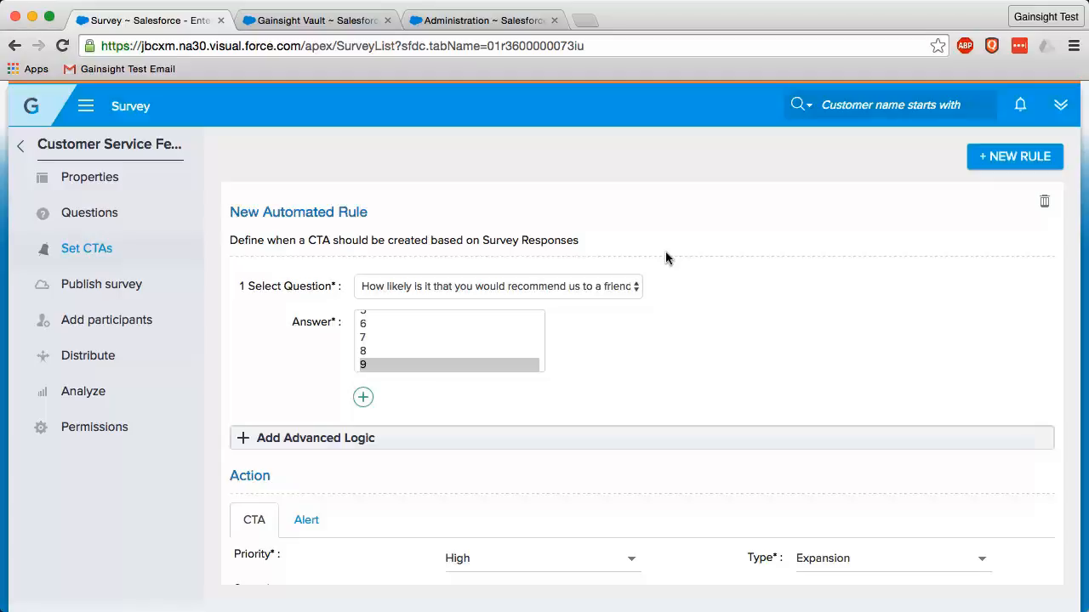
left_click(637, 285)
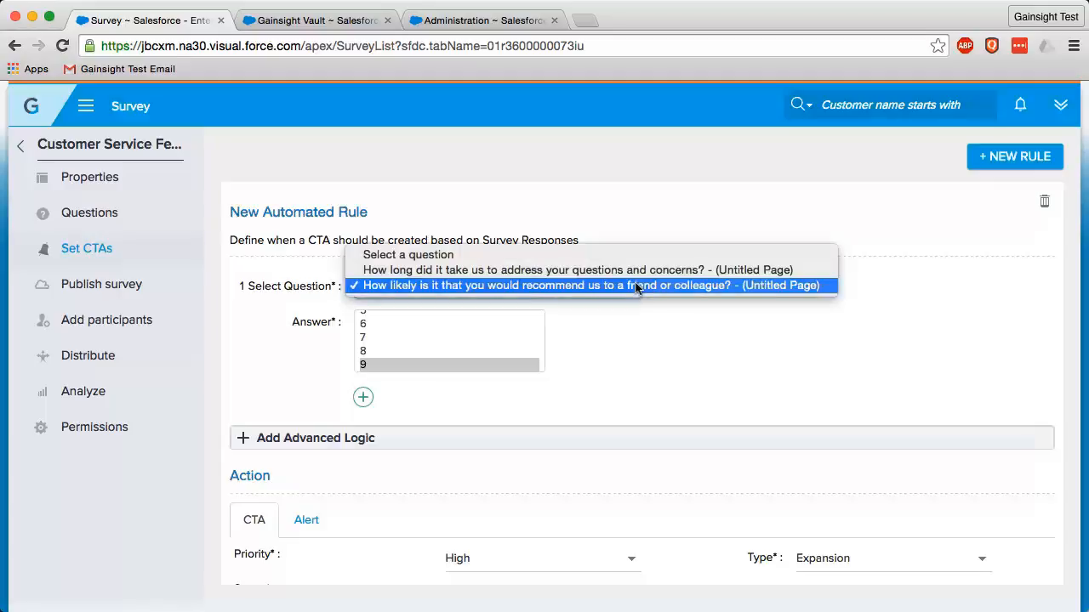
left_click(742, 286)
scroll(465, 348, "down", 3)
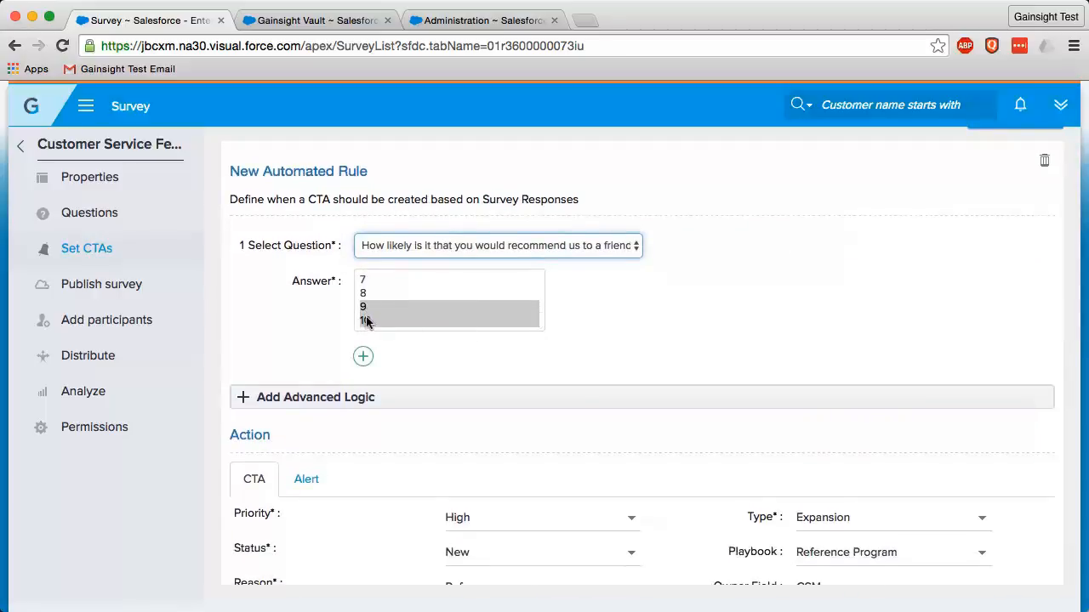
left_click_drag(375, 308, 394, 322)
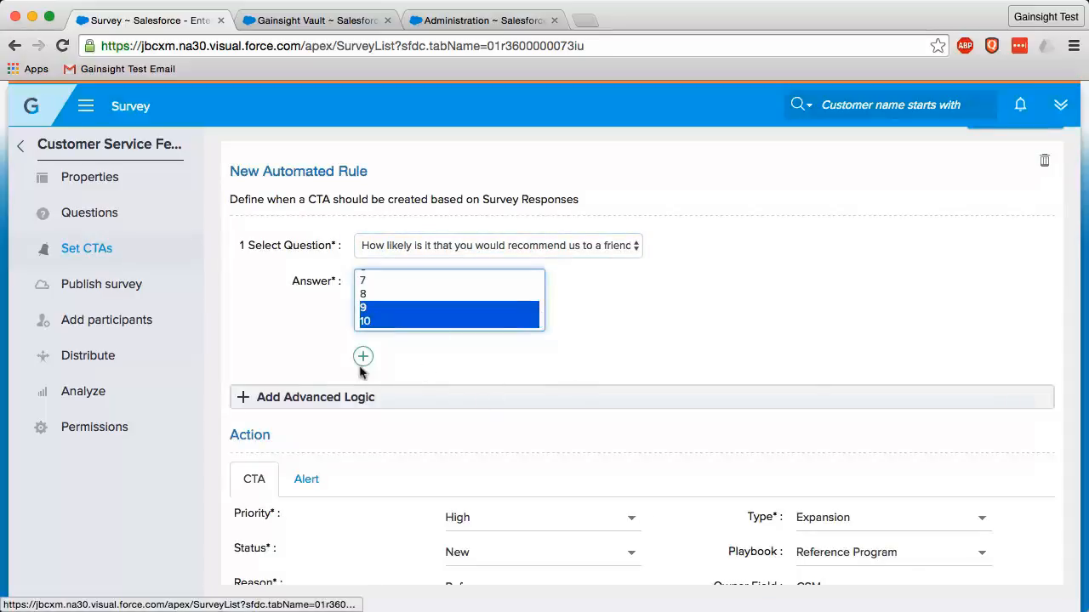
Examine the rule's CTA action settings and comments field, and close the rule without saving
scroll(746, 325, "down", 5)
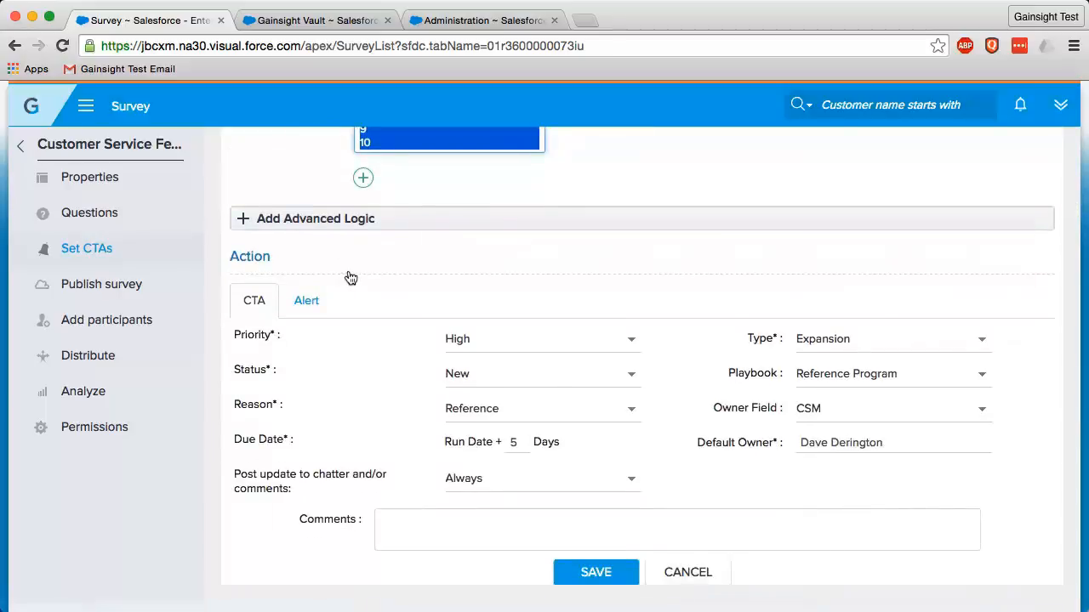
scroll(347, 274, "down", 3)
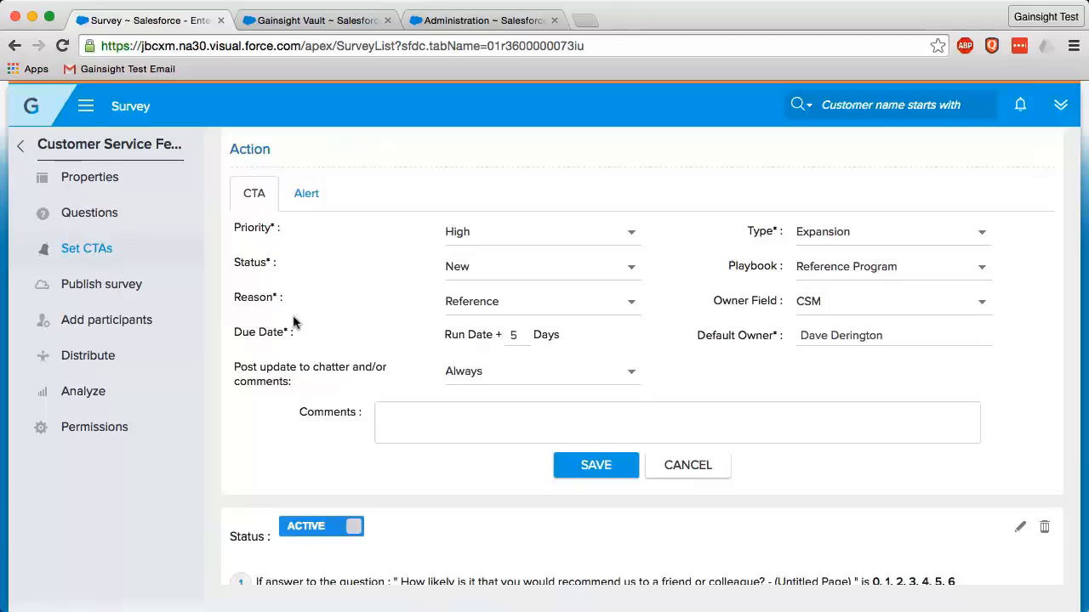
left_click(508, 425)
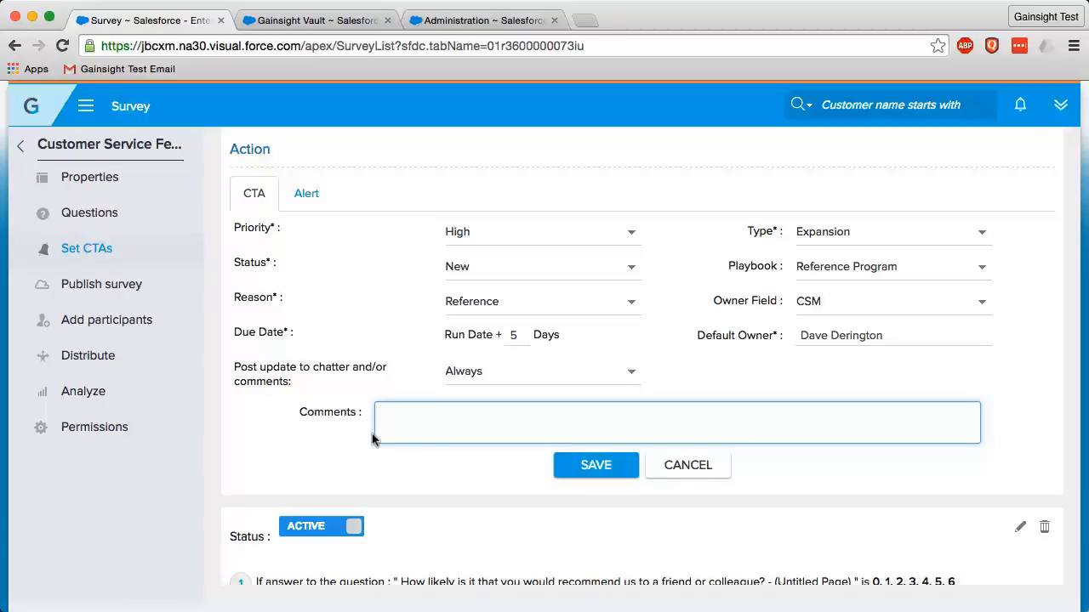
scroll(373, 438, "down", 4)
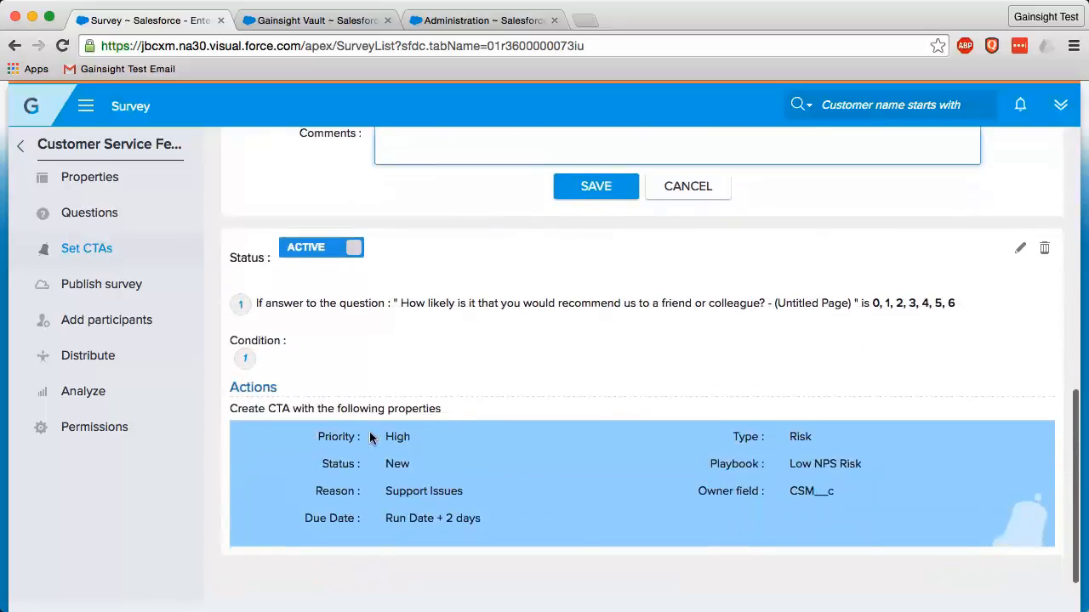
left_click(691, 185)
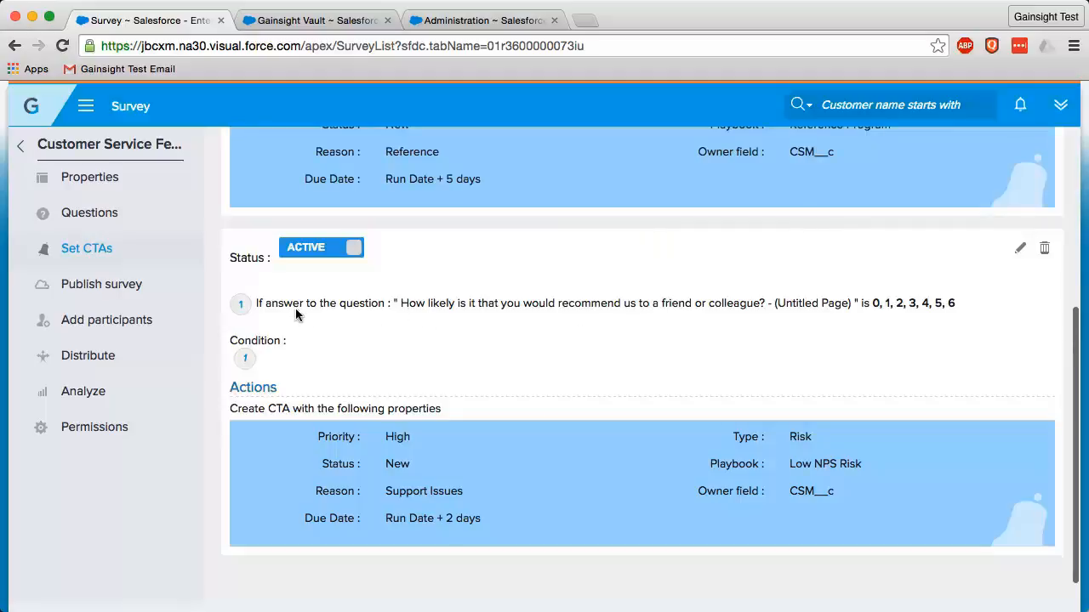
Open the rule for answers 0 to 6, inspect its selected answers and CTA action settings, and cancel the edit
scroll(496, 303, "up", 1)
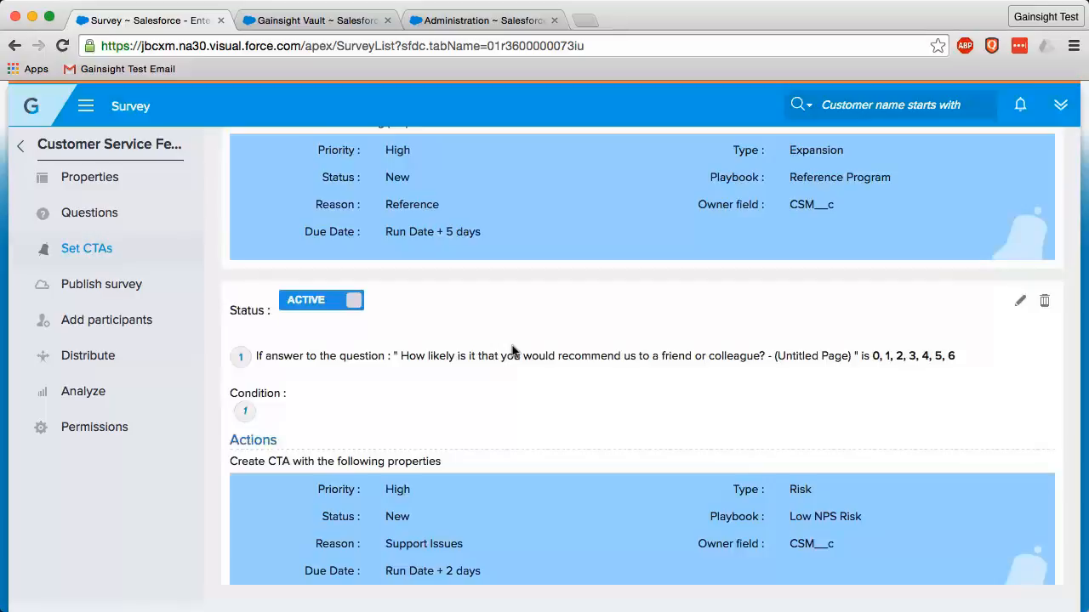
scroll(537, 383, "down", 1)
scroll(536, 387, "down", 1)
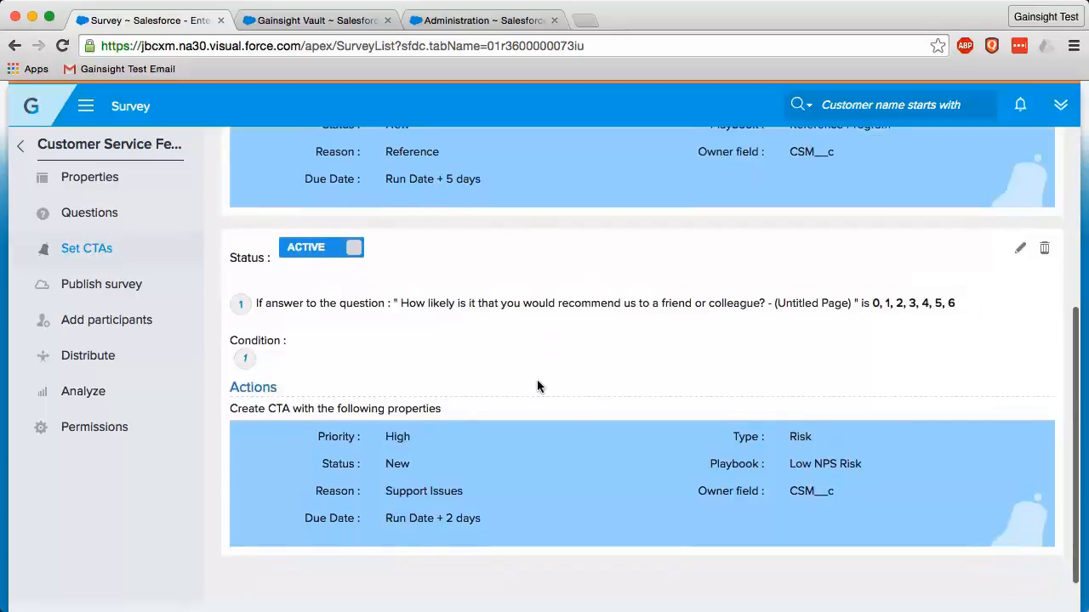
left_click(1018, 254)
scroll(742, 409, "down", 1)
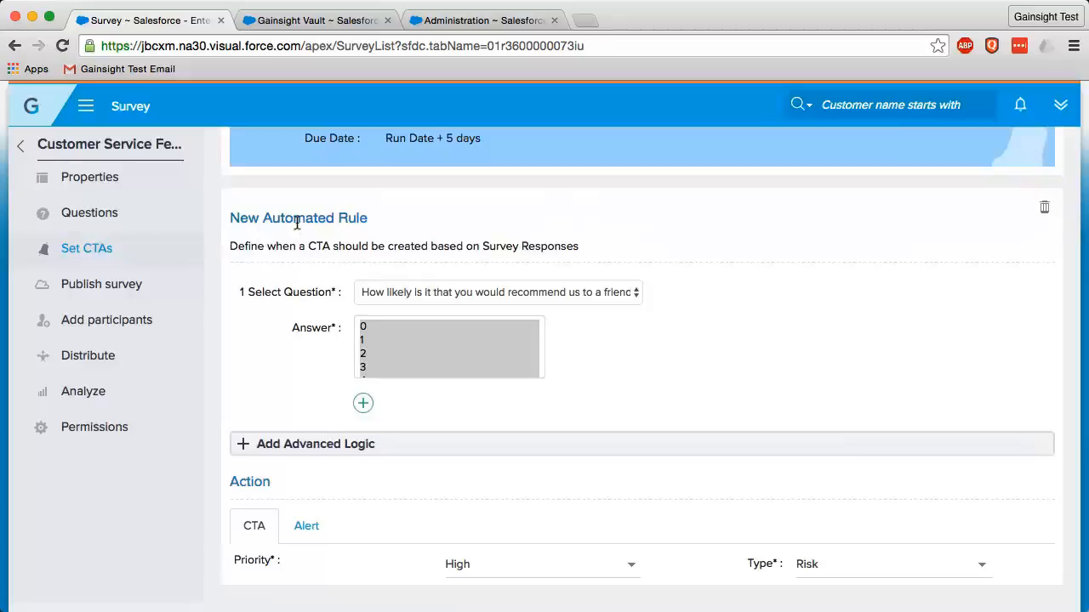
scroll(393, 335, "down", 3)
left_click(393, 333)
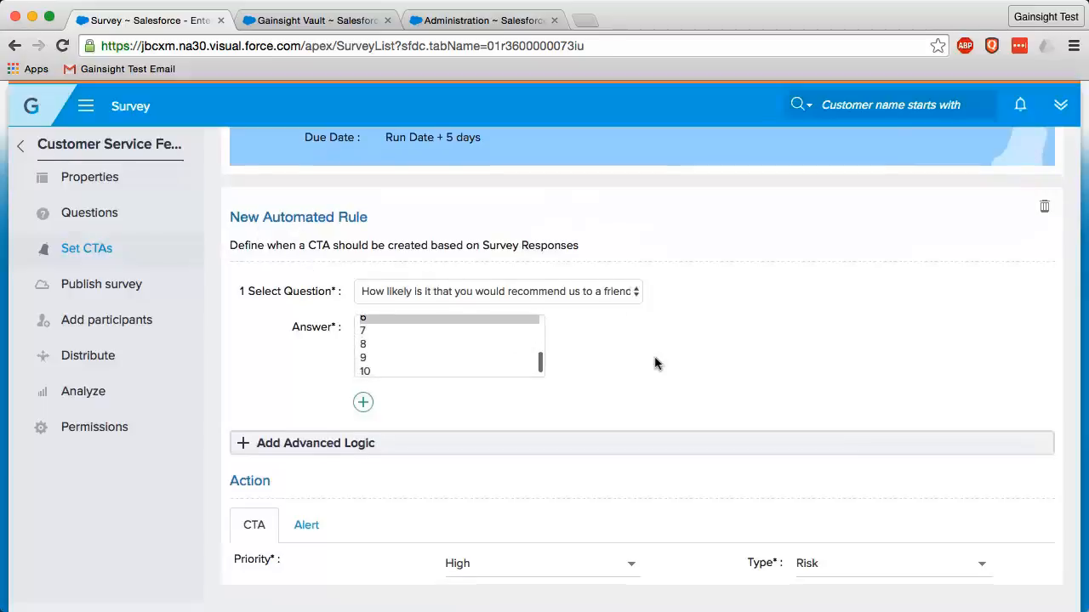
scroll(654, 363, "down", 6)
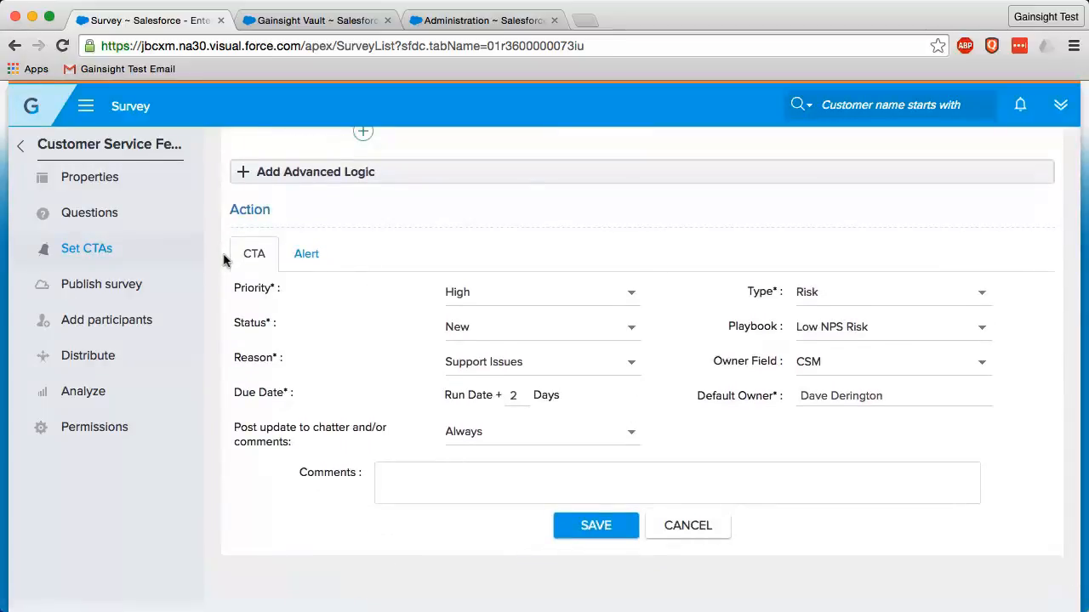
left_click(689, 527)
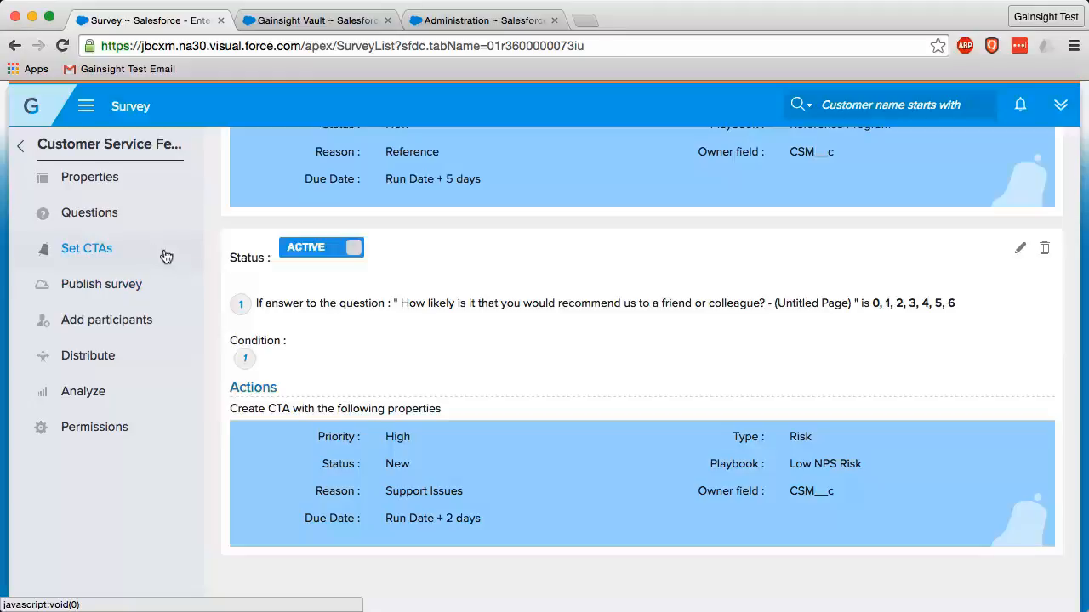
Open the survey's publishing settings and clear the Published URL, leaving the suggested address unused
left_click(106, 286)
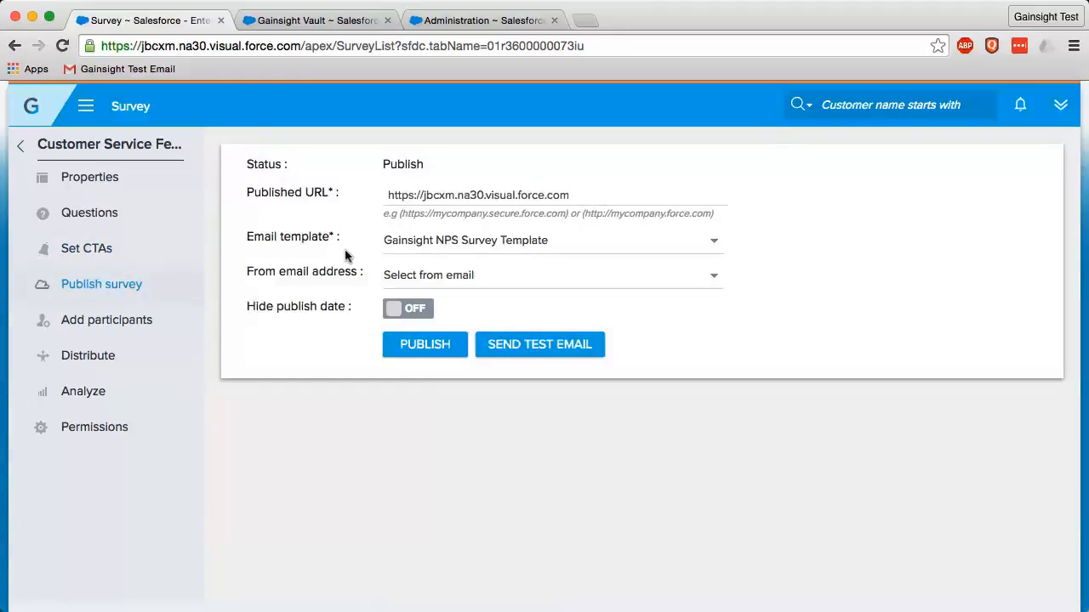
left_click_drag(583, 194, 364, 185)
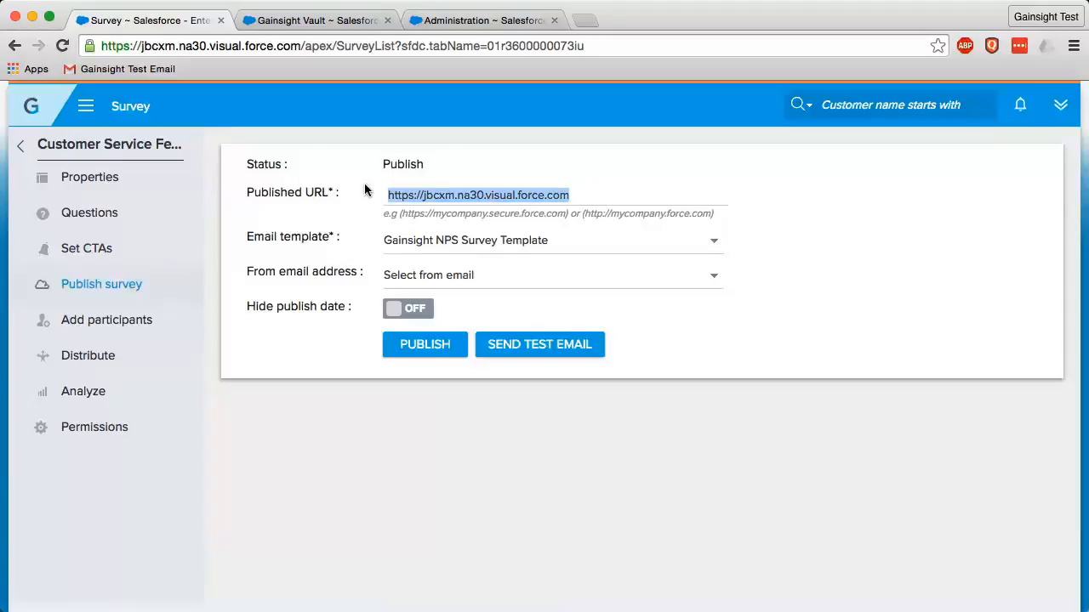
key("BackSpace")
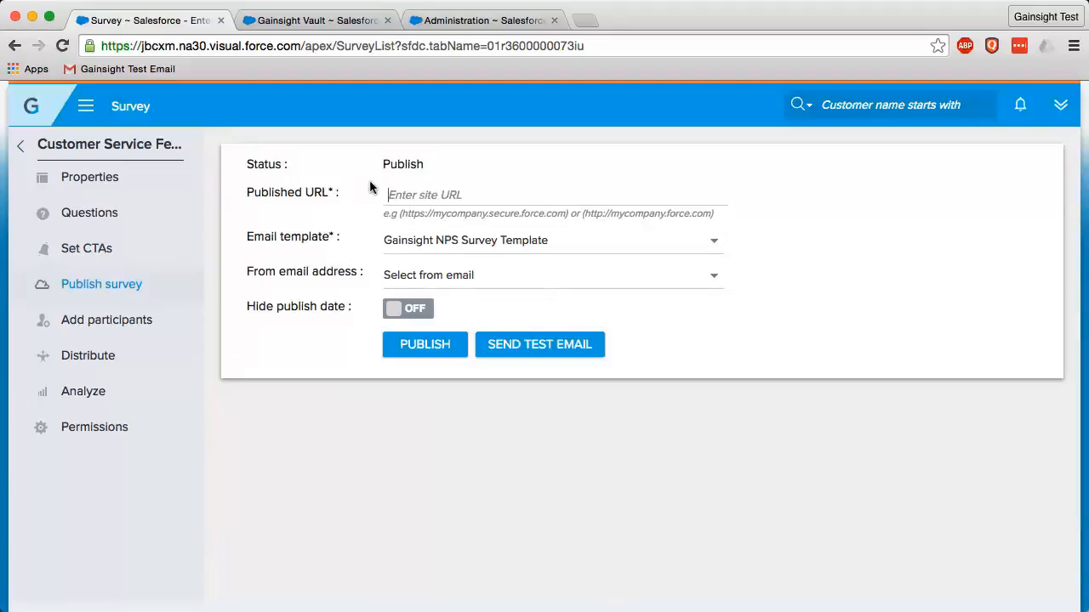
left_click(529, 196)
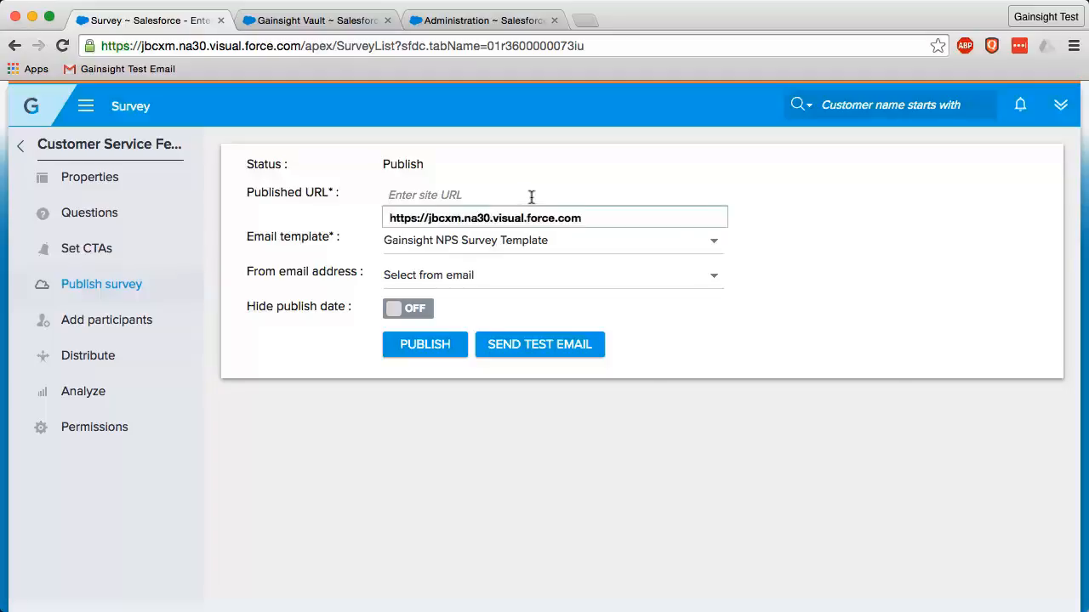
left_click(765, 306)
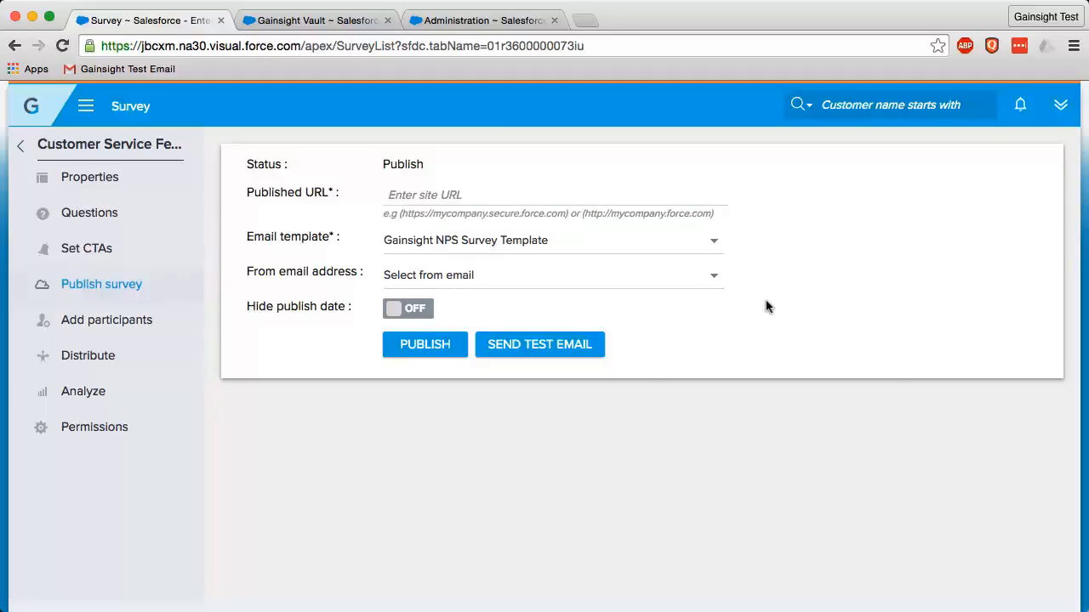
Check the email template choices and set the From email address to the last sender listed
left_click(712, 246)
left_click(888, 238)
left_click(714, 283)
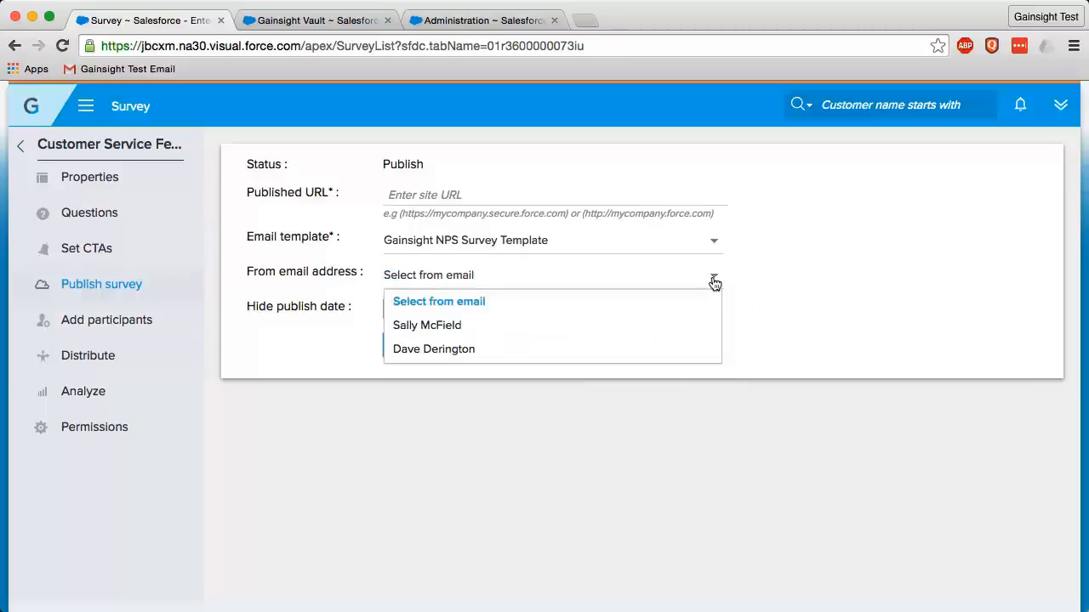
left_click(433, 348)
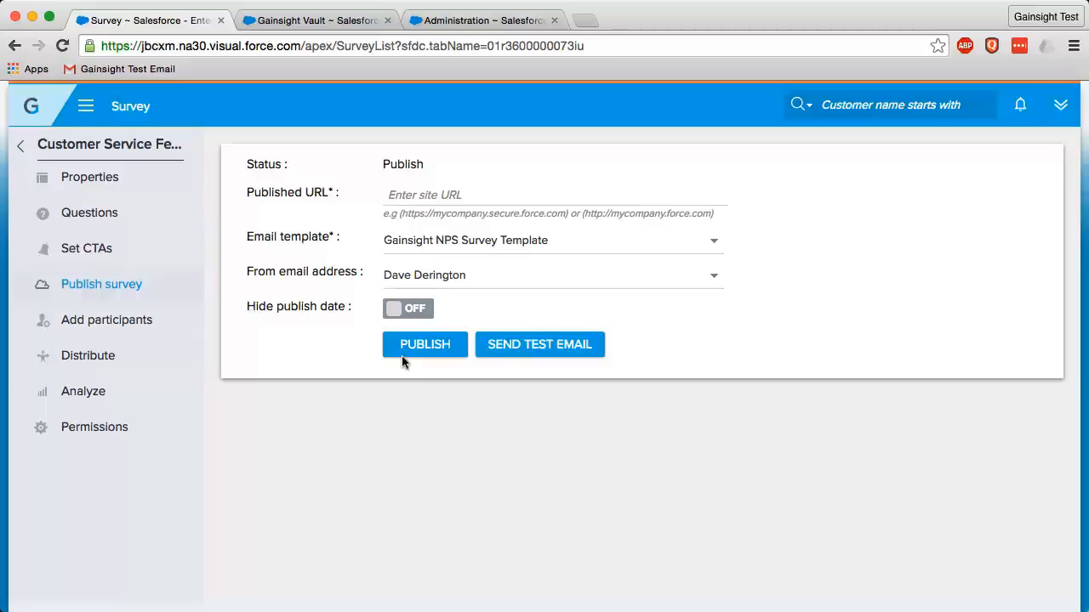
Open the survey's participant setup and examine the participant source, contact role field, account filter and exclusion options
left_click(132, 326)
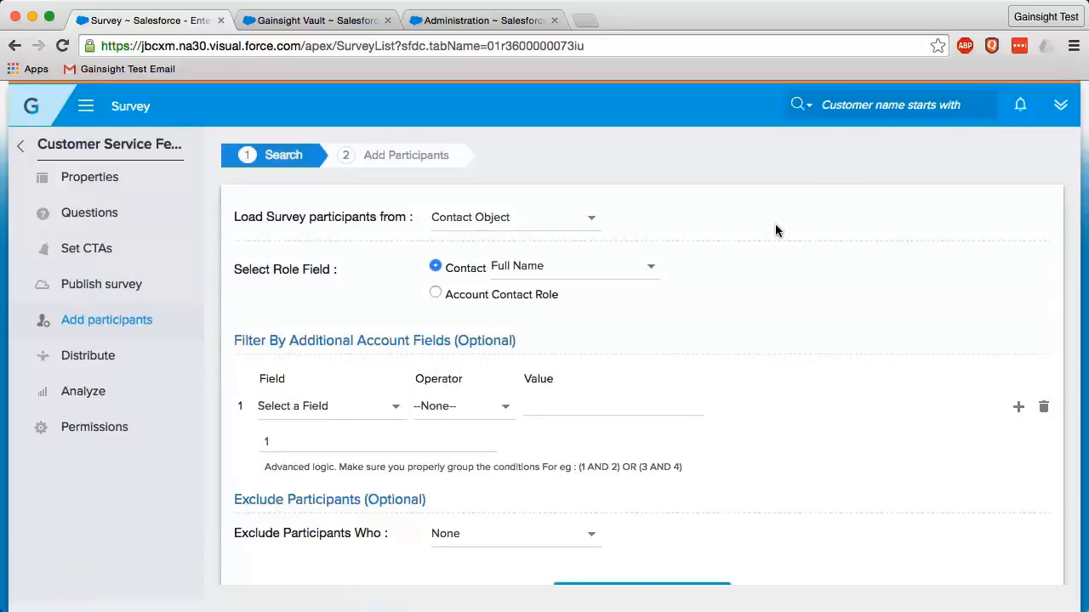
left_click(593, 222)
left_click(651, 269)
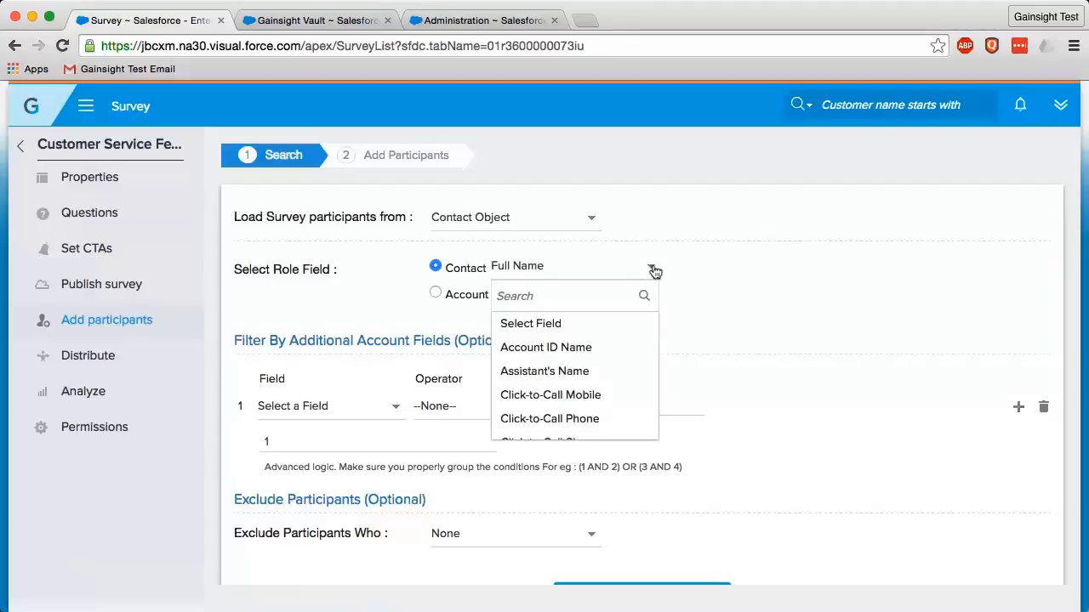
left_click(651, 269)
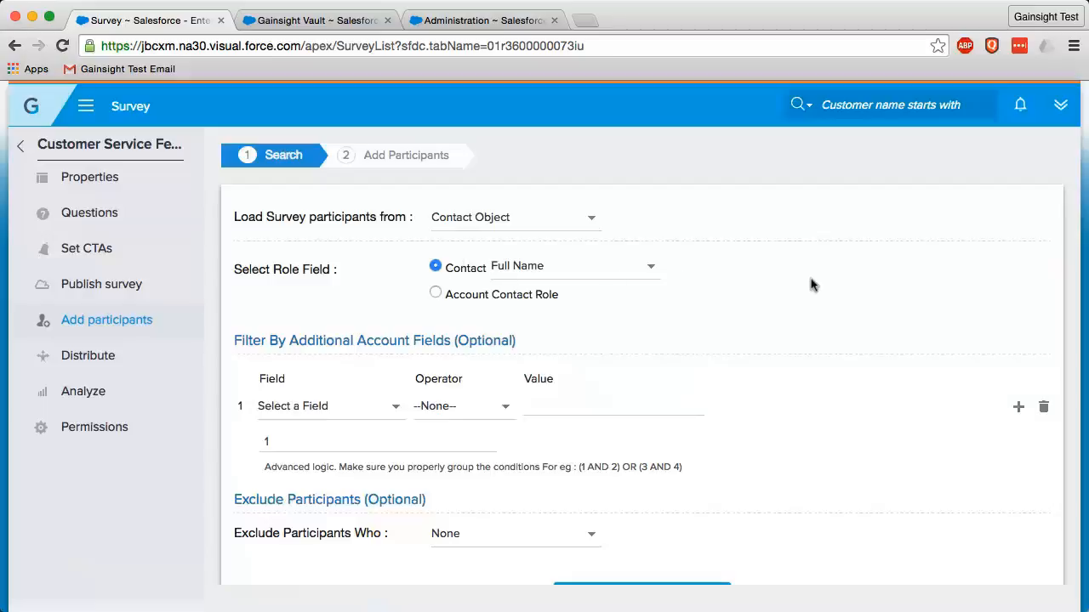
scroll(768, 313, "down", 2)
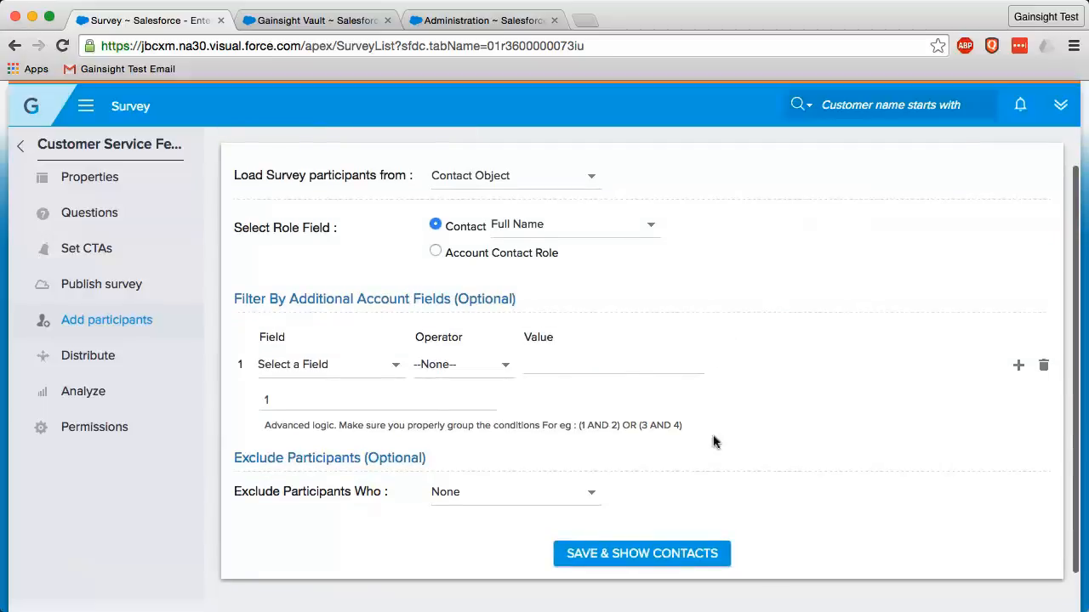
scroll(681, 467, "down", 1)
left_click(591, 484)
left_click(591, 485)
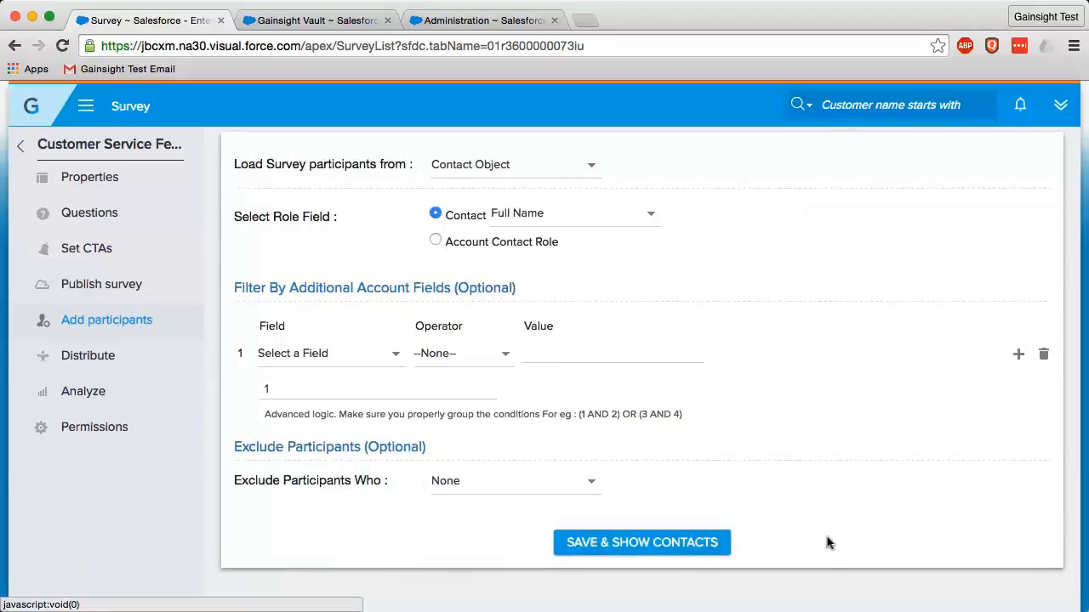
Start a Send schedule dated 7/6/2016 in the survey's distribution settings, check its participants list, and cancel the schedule
left_click(96, 358)
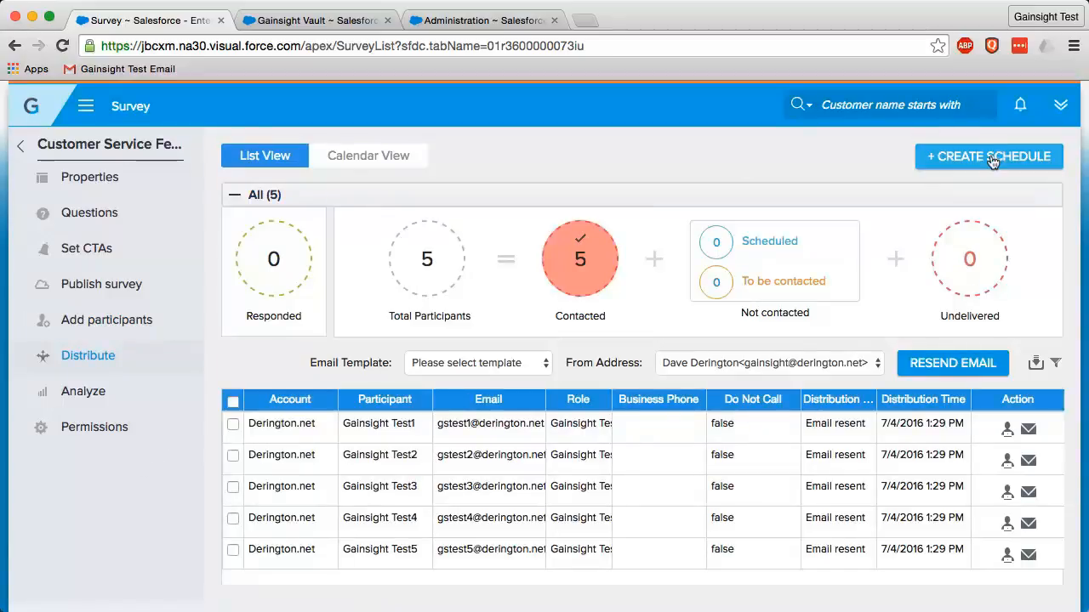
left_click(991, 158)
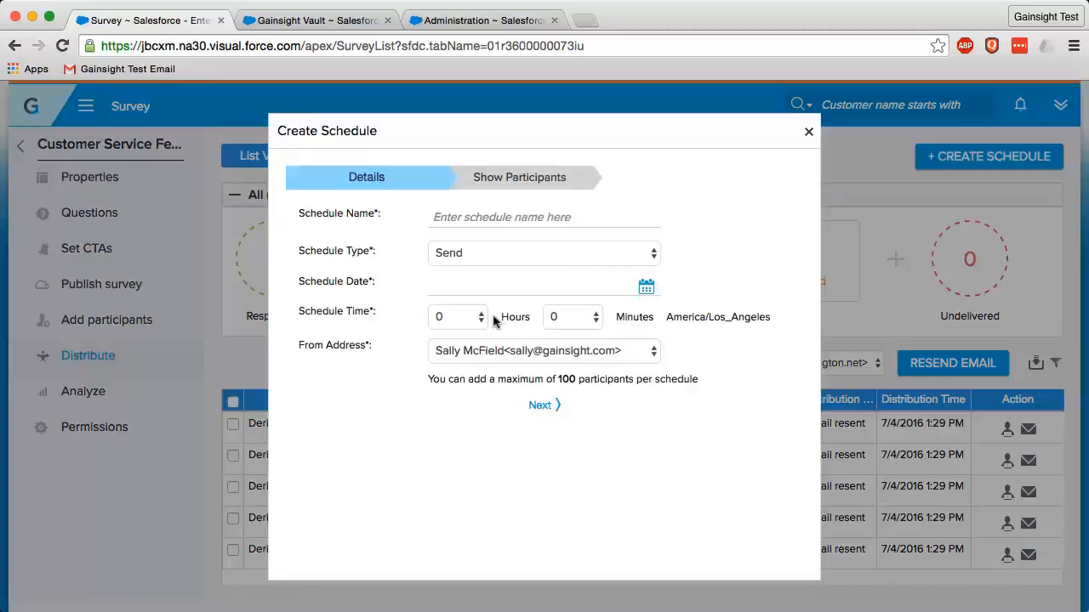
left_click(648, 288)
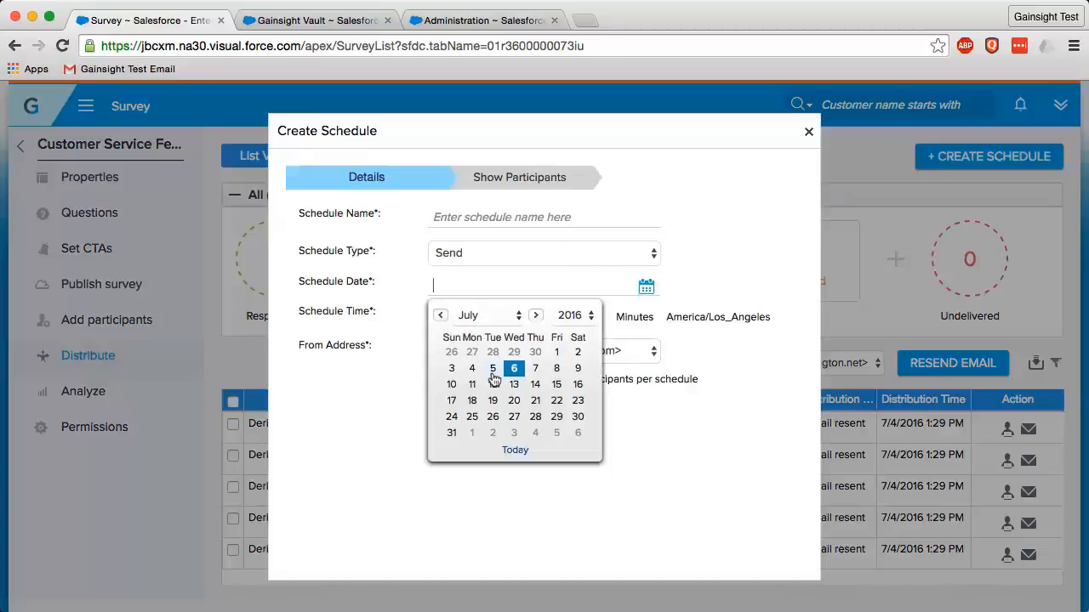
left_click(512, 372)
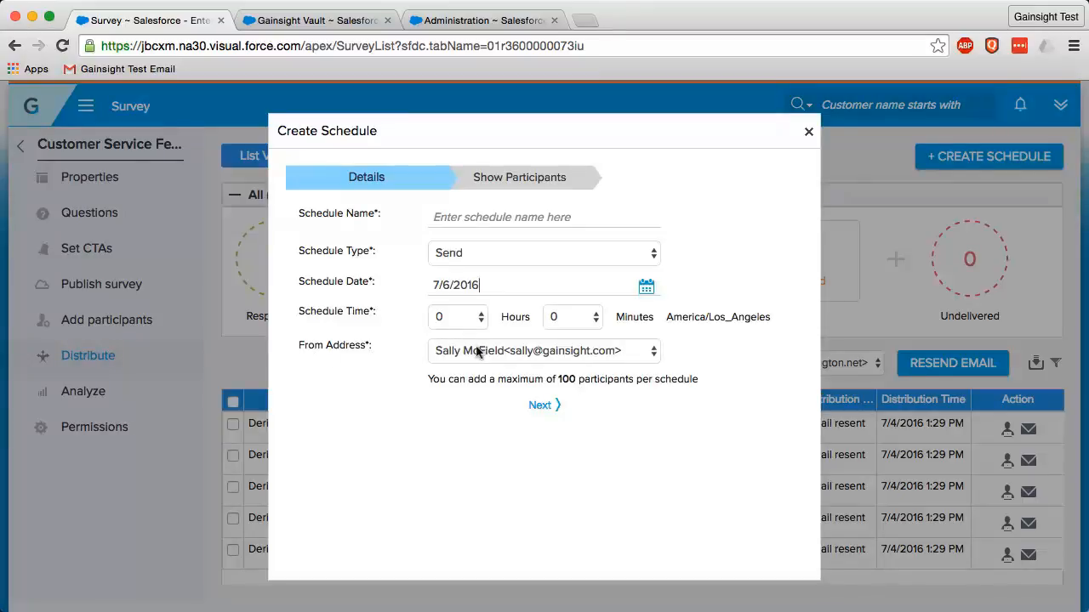
left_click(539, 406)
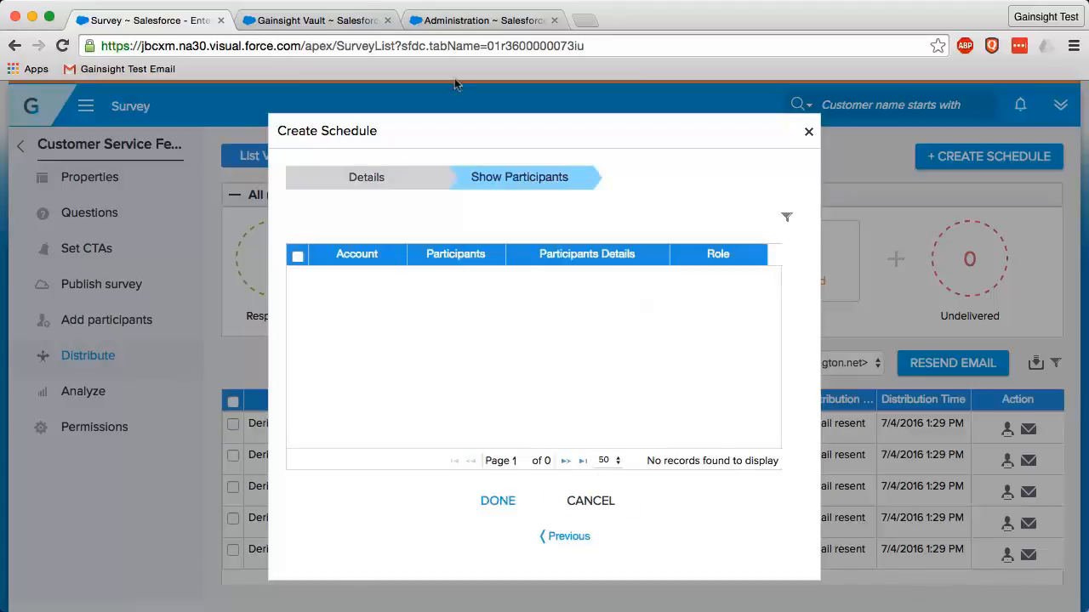
left_click(590, 501)
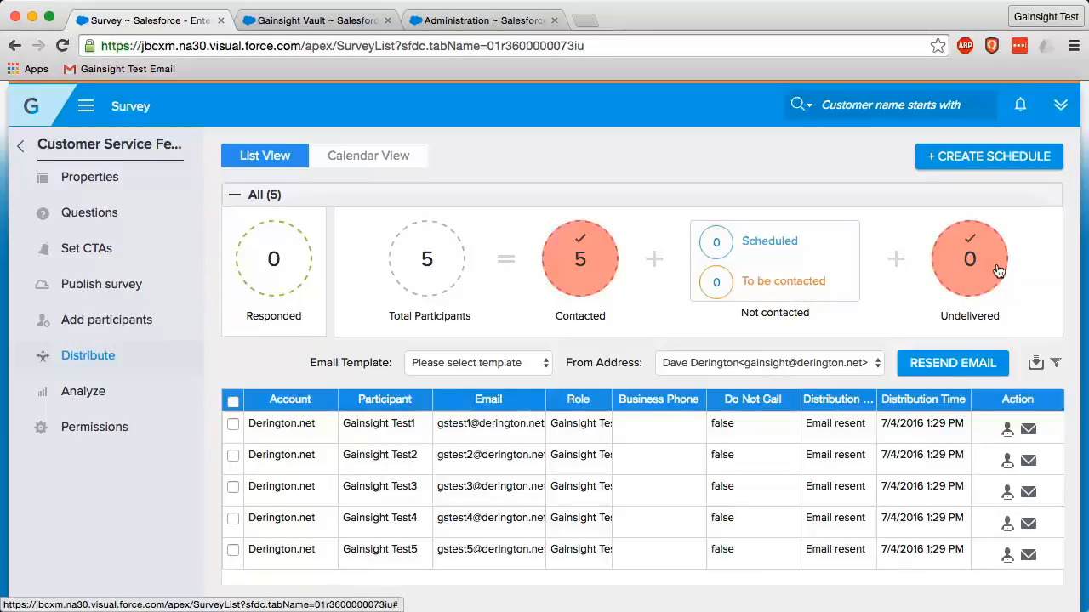
Select the first two participants in the survey's distribution list
scroll(695, 531, "down", 2)
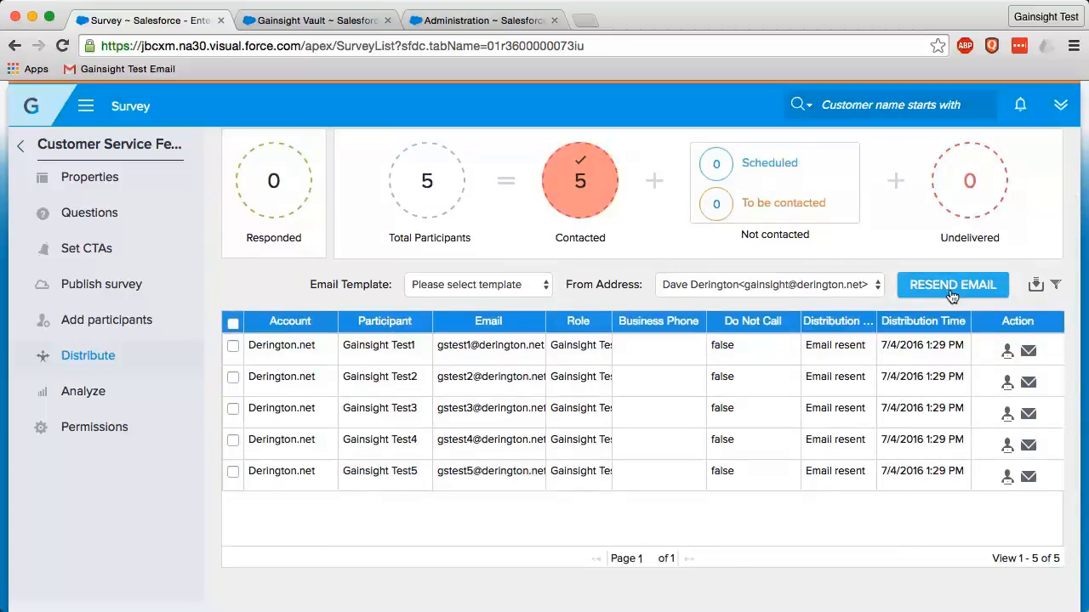
left_click(233, 345)
left_click(233, 376)
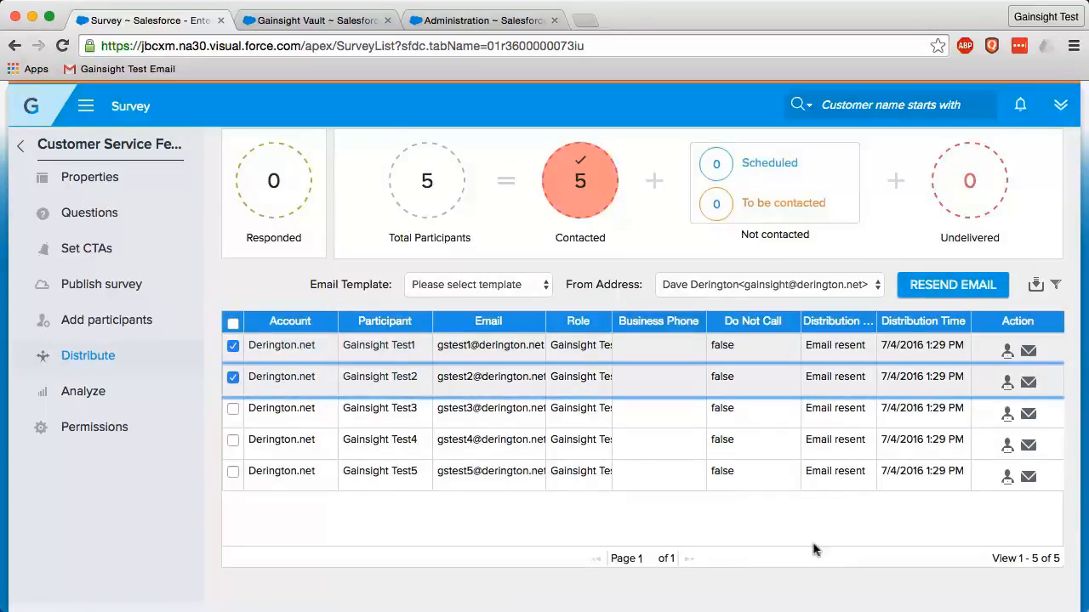
Open the survey's analysis reports, view the response statistics as a table and as a chart, and examine each question's report
left_click(92, 391)
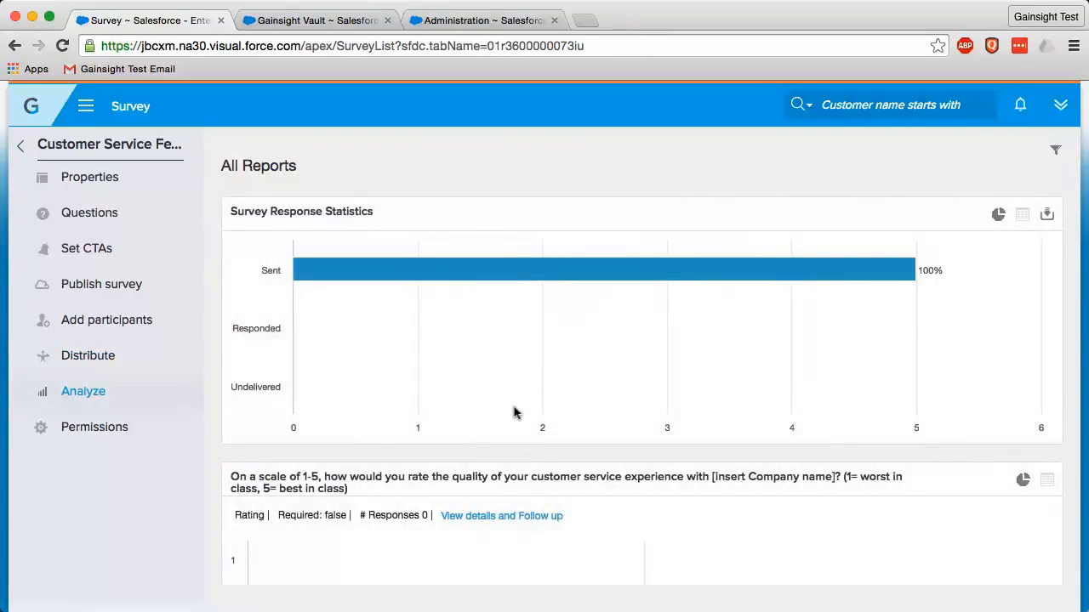
scroll(515, 413, "down", 3)
scroll(515, 415, "up", 3)
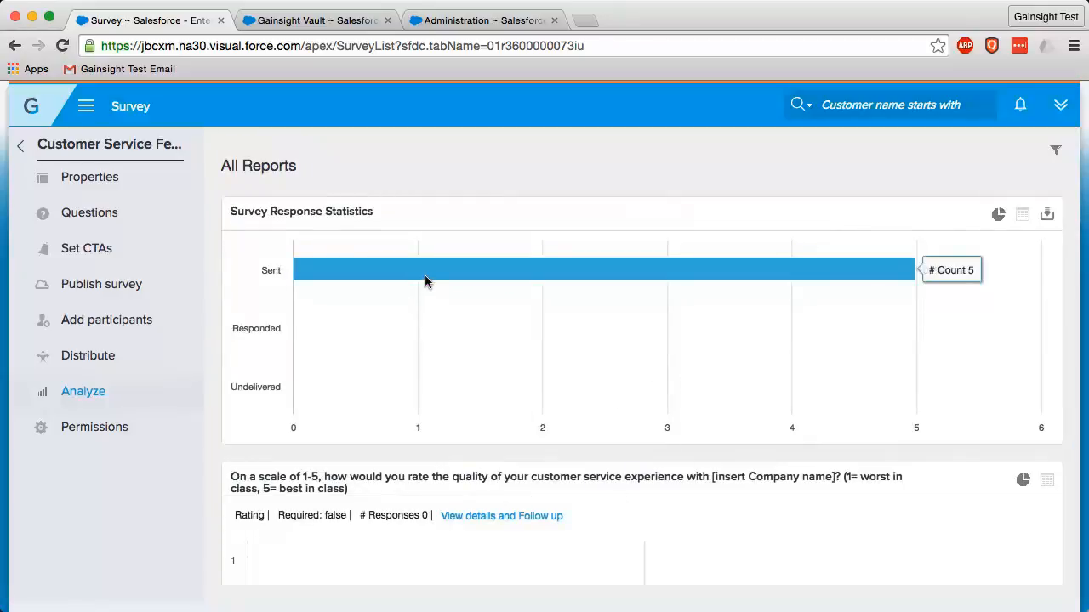
left_click(998, 214)
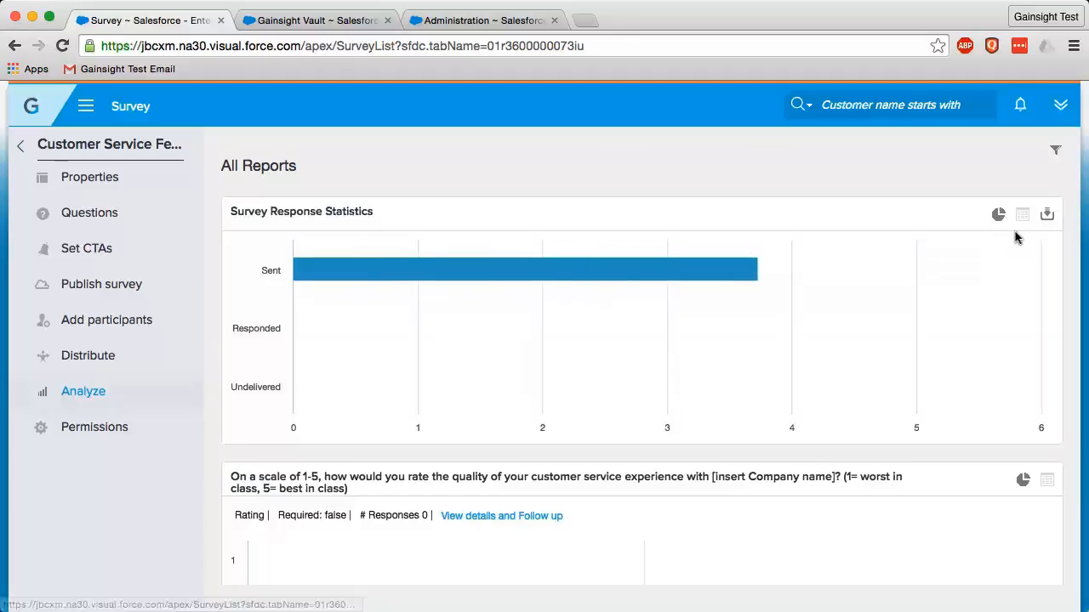
left_click(1026, 217)
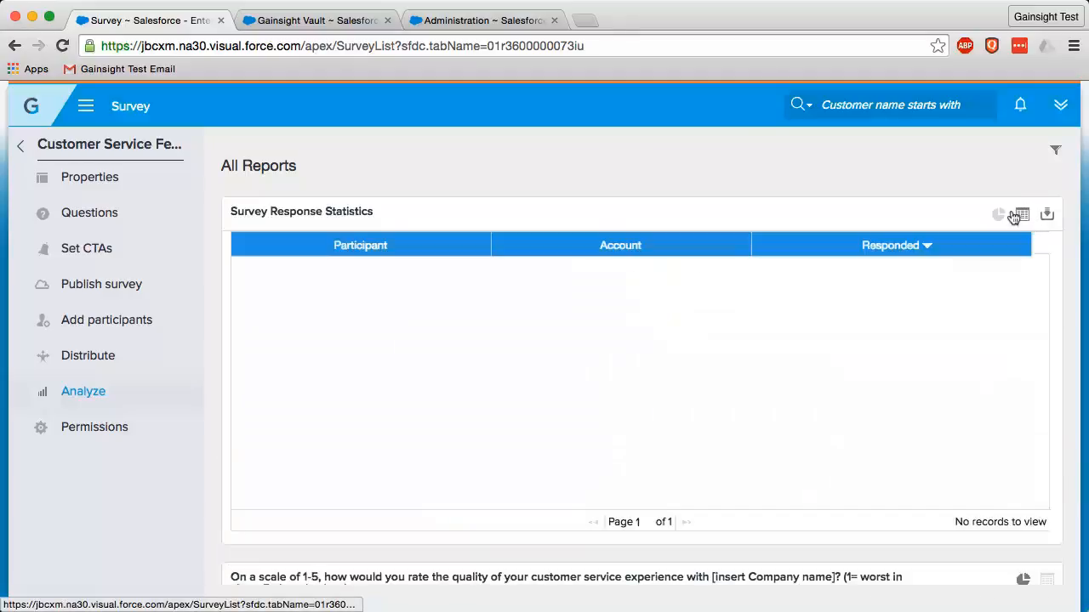
left_click(999, 217)
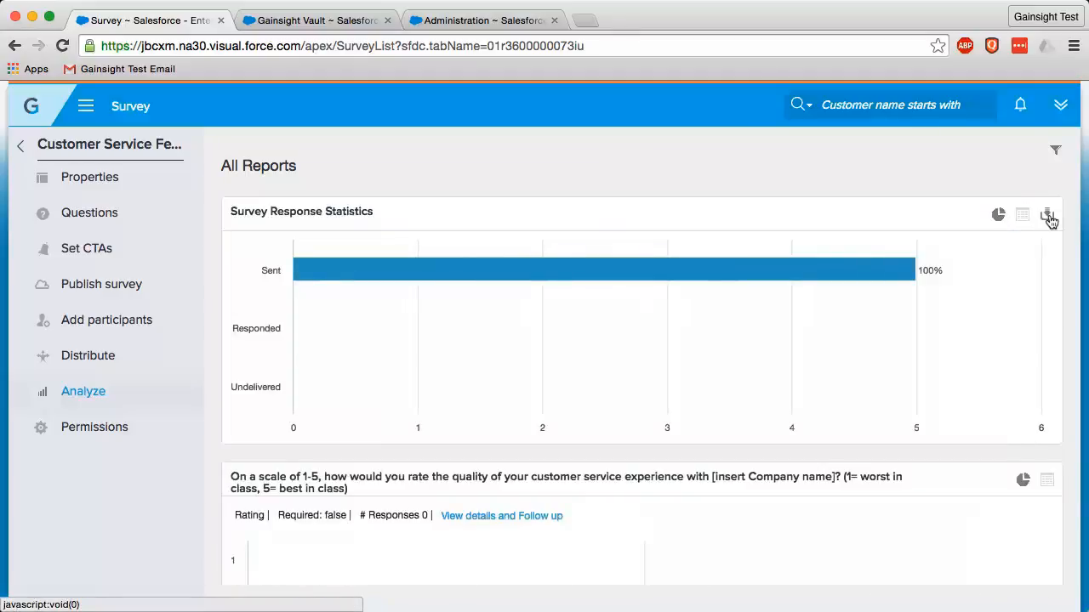
scroll(484, 377, "down", 3)
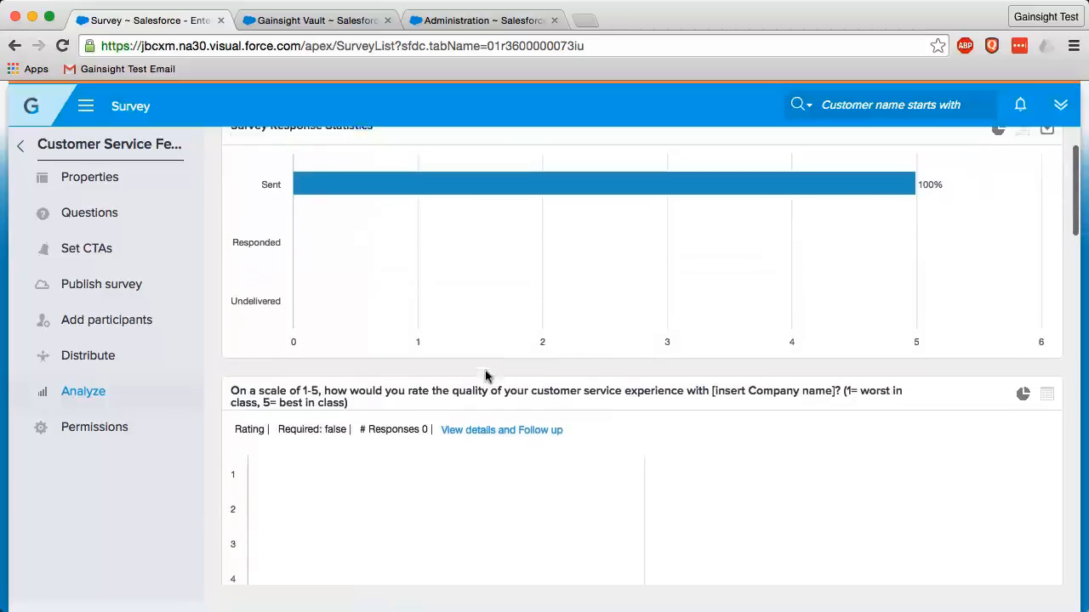
scroll(804, 451, "down", 15)
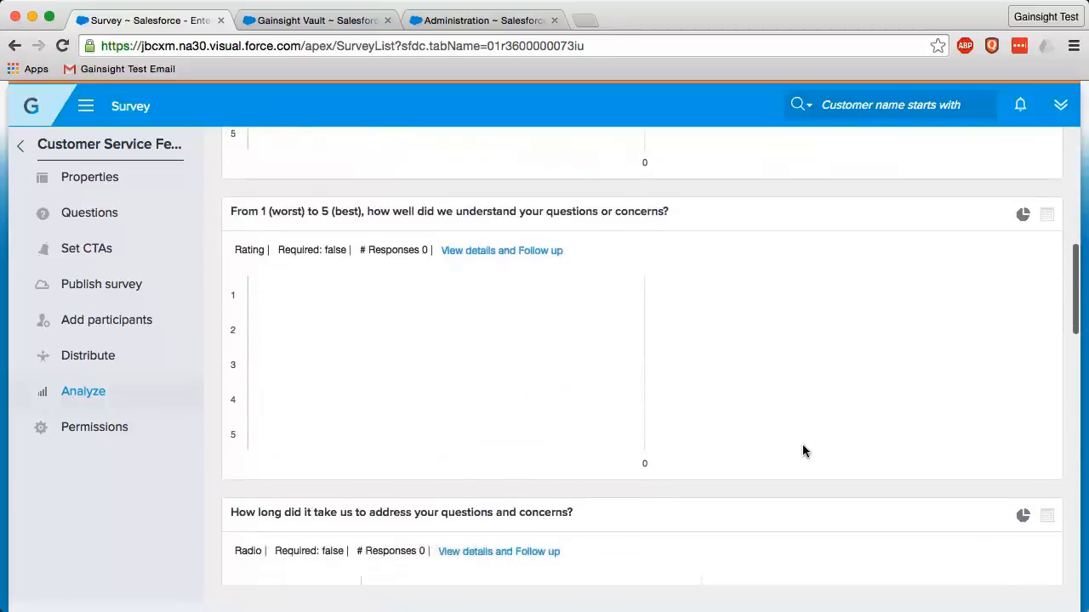
scroll(804, 451, "down", 10)
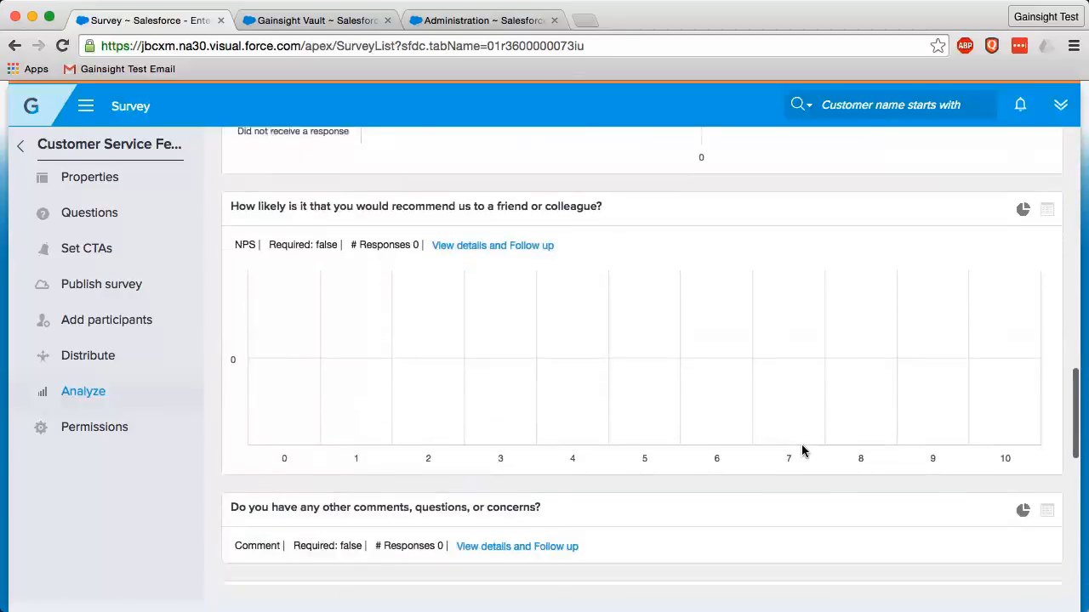
scroll(801, 450, "down", 12)
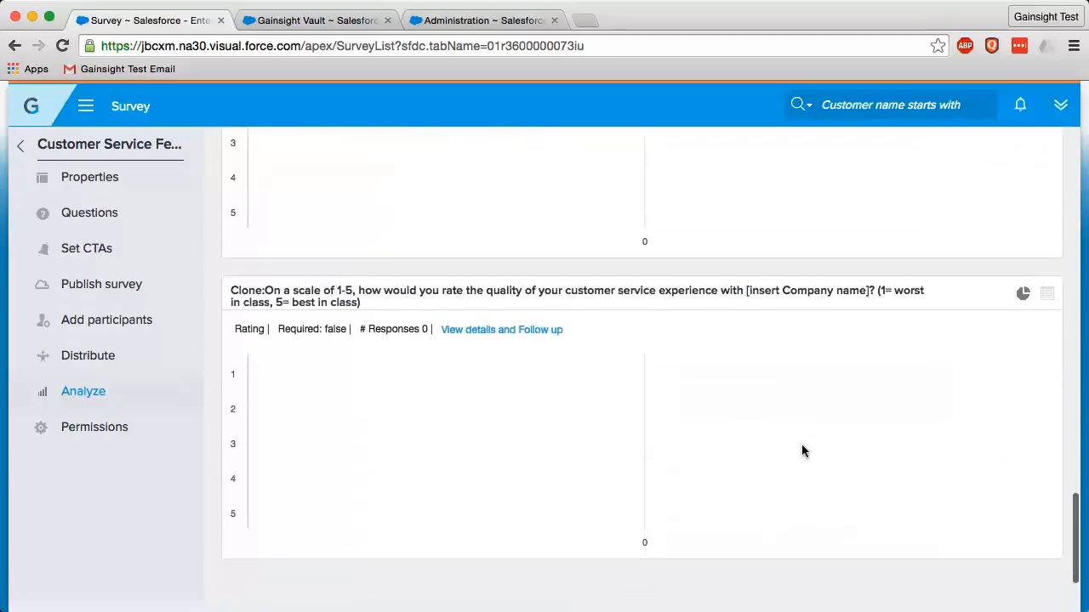
Add the second available user to the survey's permissions with Edit, Design and Preview rights, and save
left_click(87, 432)
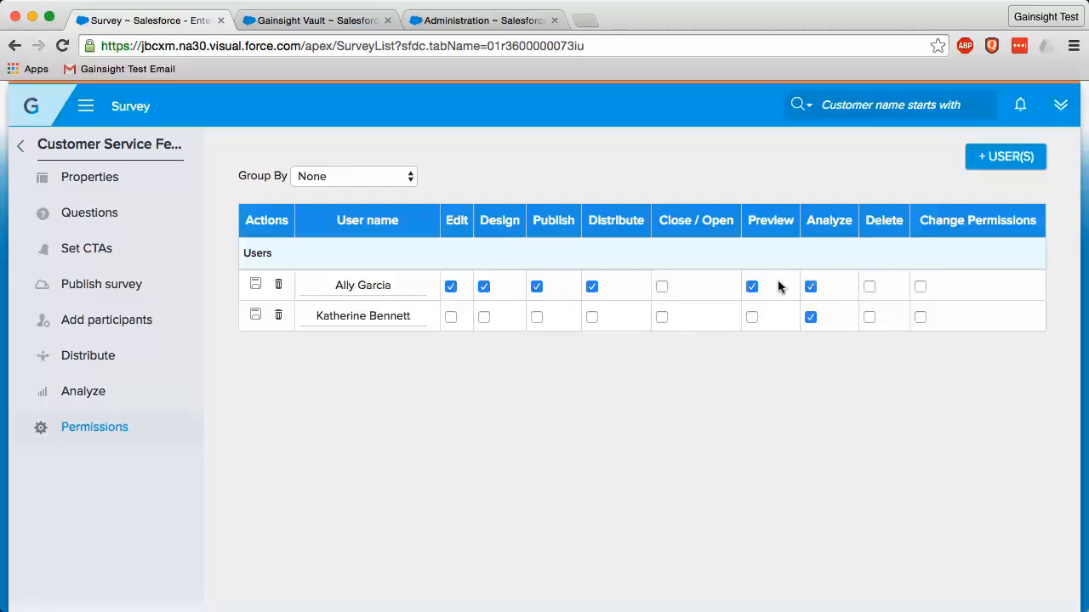
left_click(1025, 162)
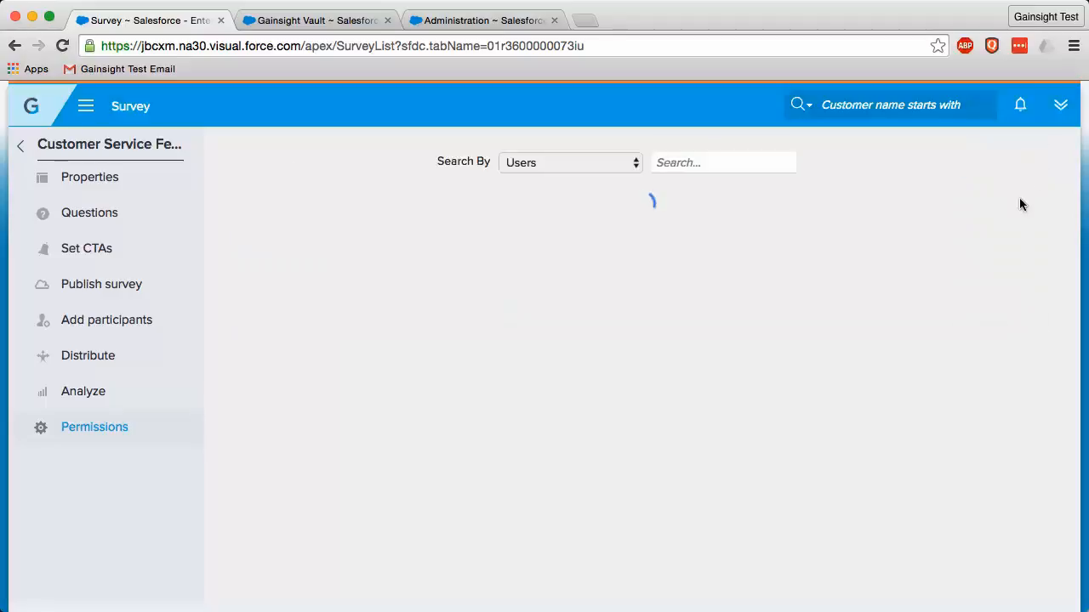
double_click(338, 249)
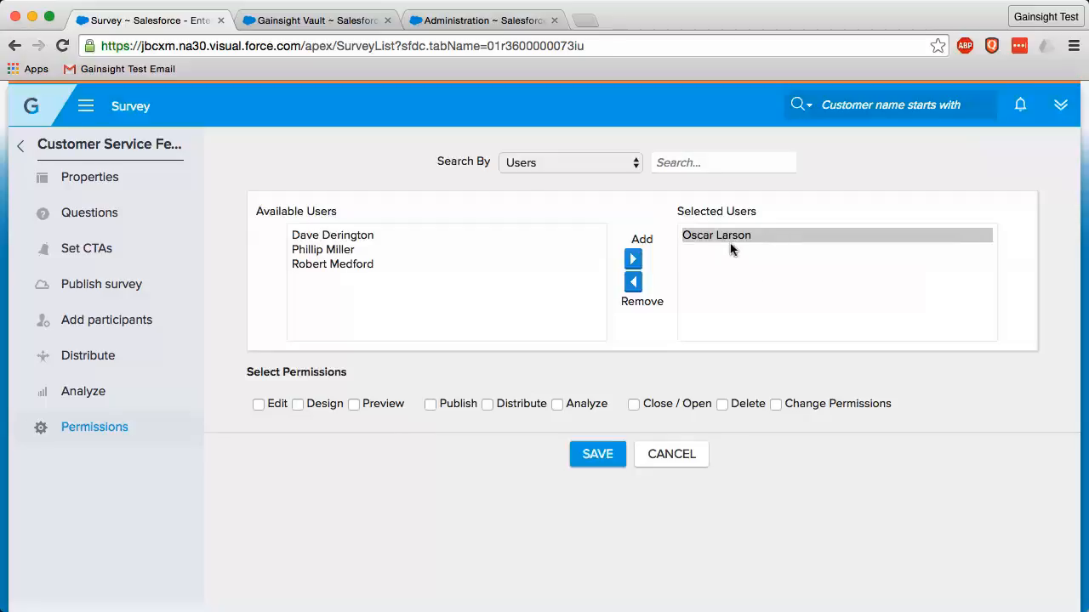
left_click(259, 404)
left_click(298, 404)
left_click(354, 404)
left_click(606, 459)
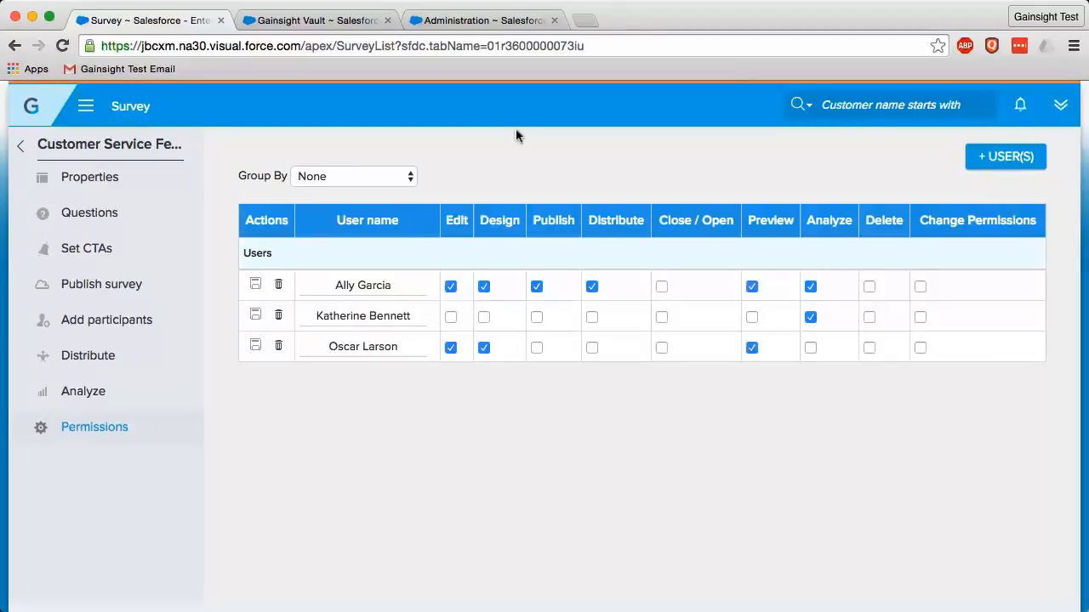
Check the Enabled setting of Survey Permissions in Administration, cancel without changes, and return to the survey's permissions page
left_click(487, 19)
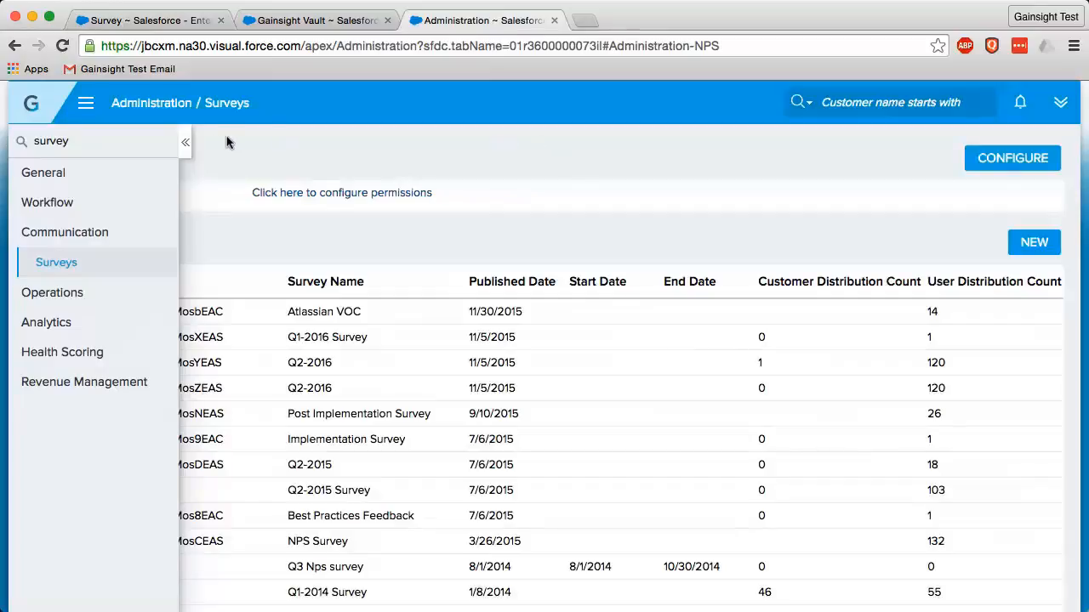
left_click(187, 141)
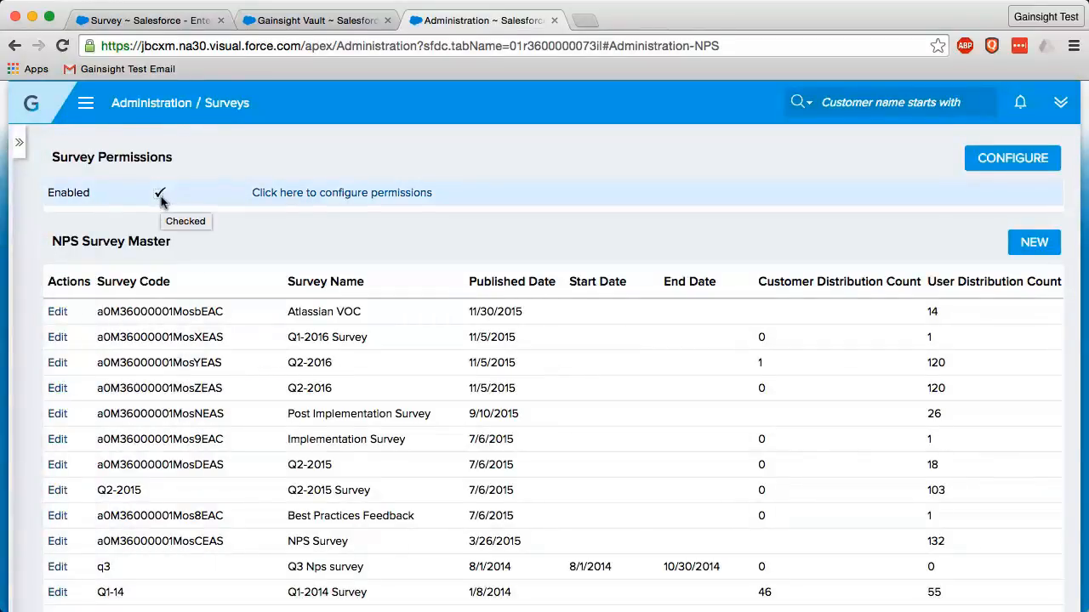
left_click(19, 146)
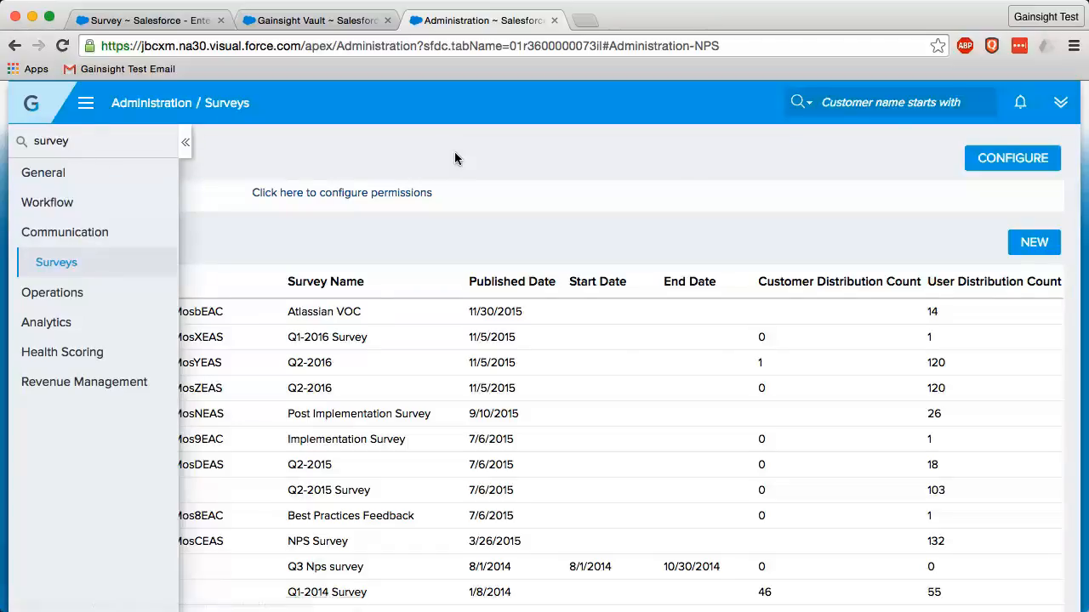
left_click(189, 145)
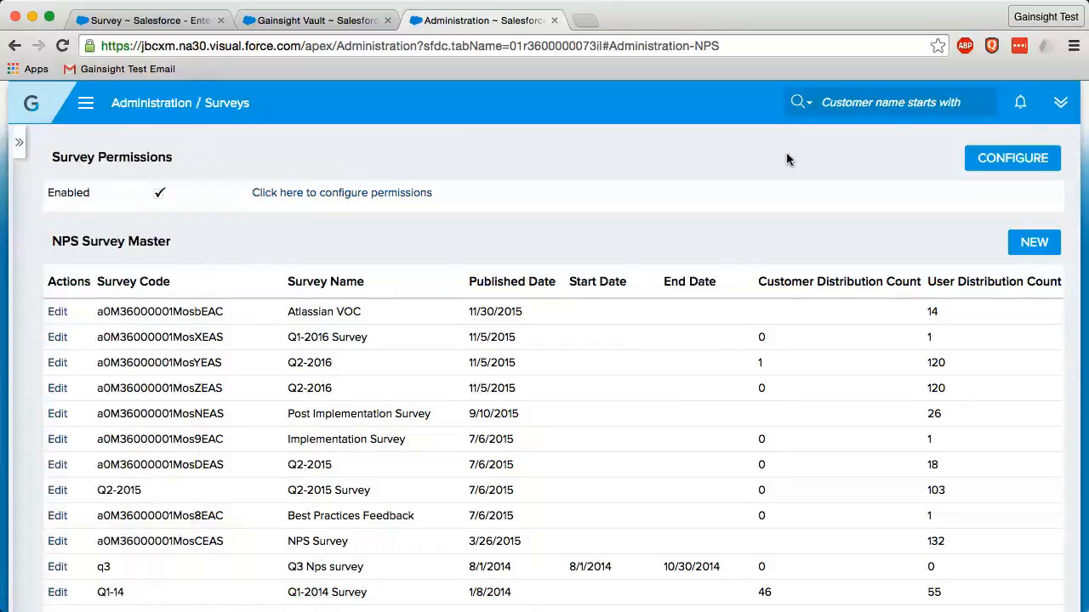
left_click(1006, 159)
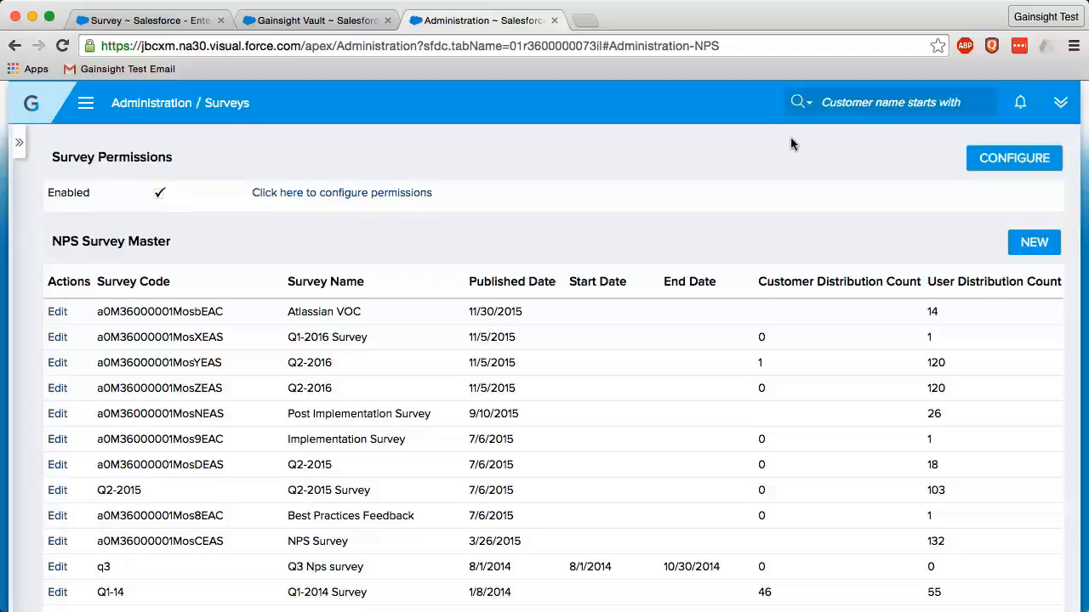
left_click(970, 162)
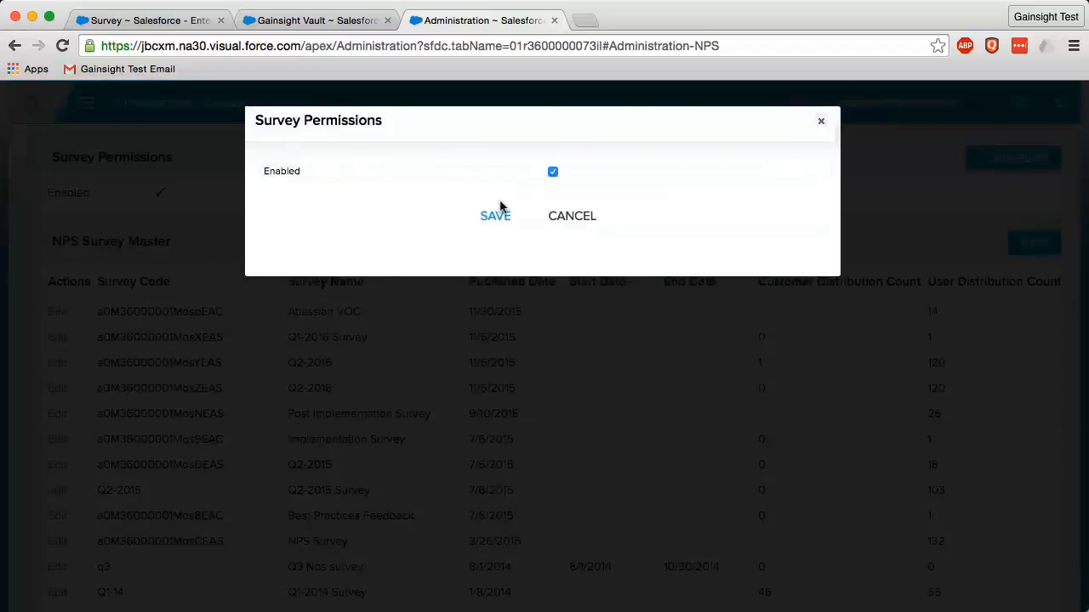
left_click(584, 219)
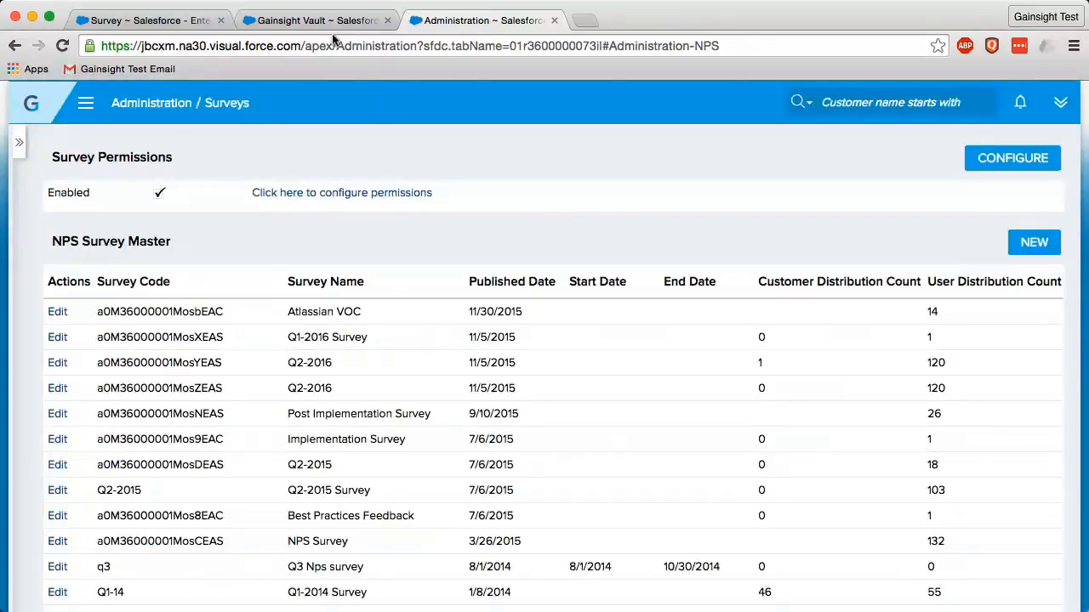
left_click(167, 26)
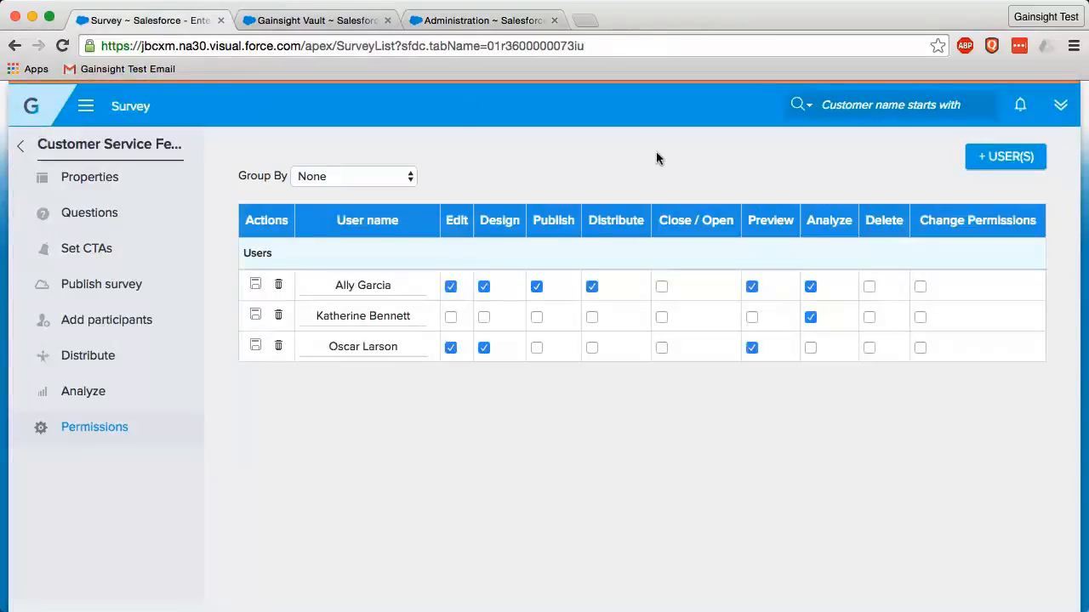